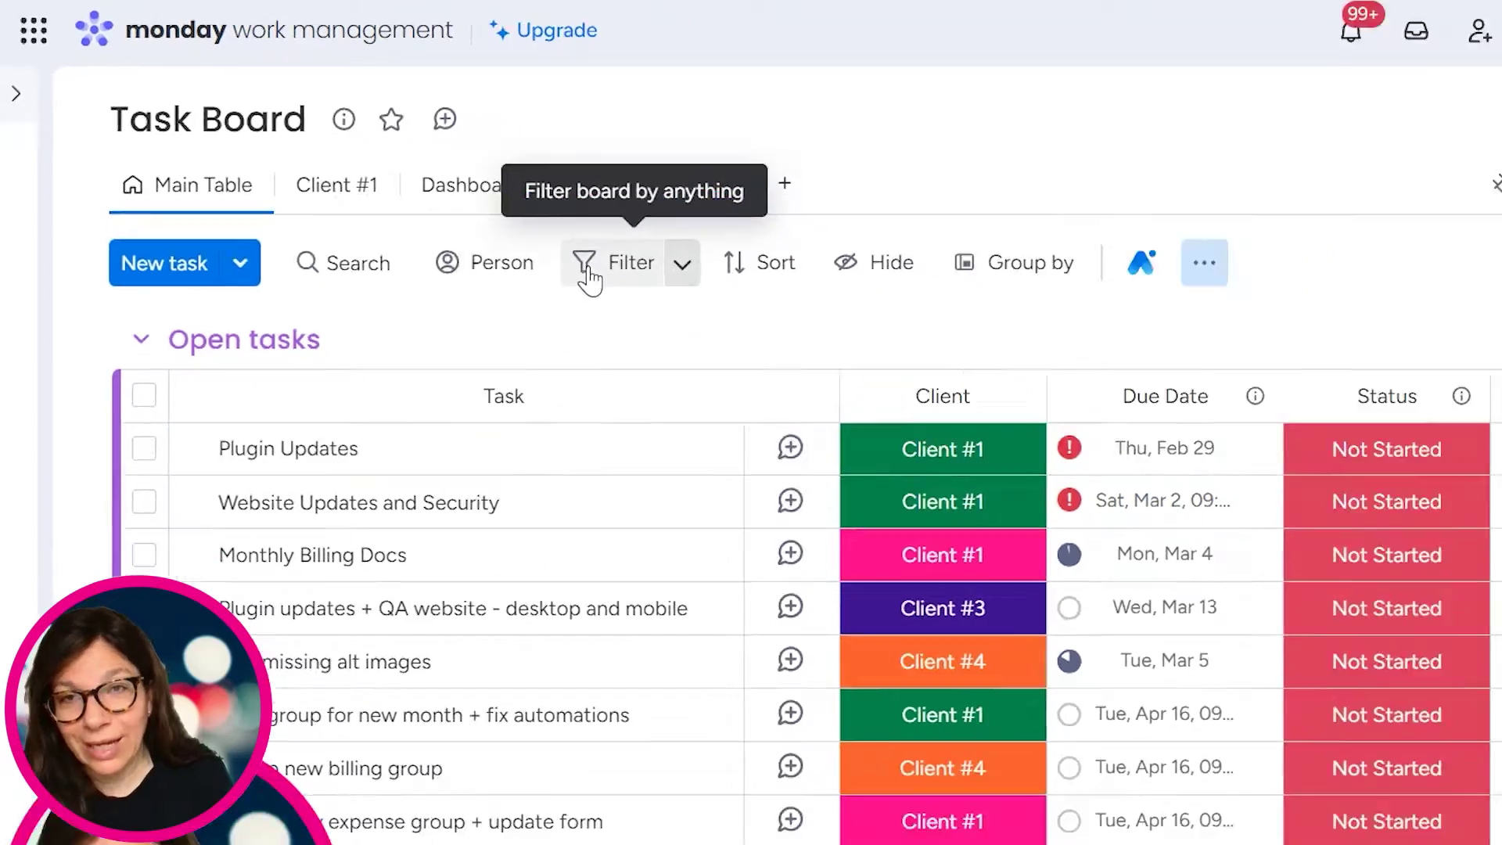
Apply the green Client #1 quick filter to the Task Board, leaving 12 of 47 tasks
left_click(461, 219)
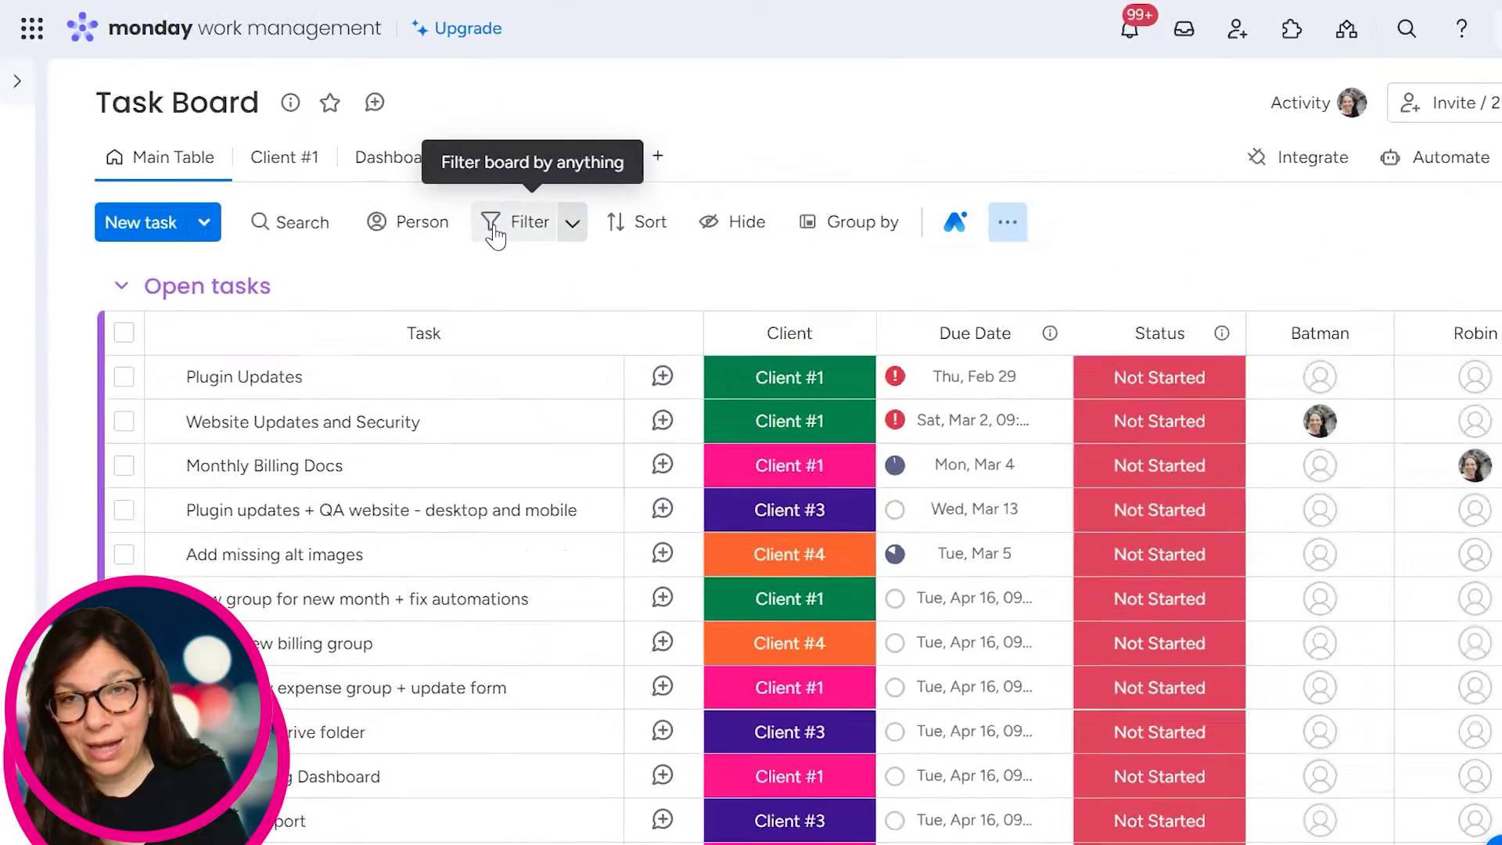
left_click(683, 323)
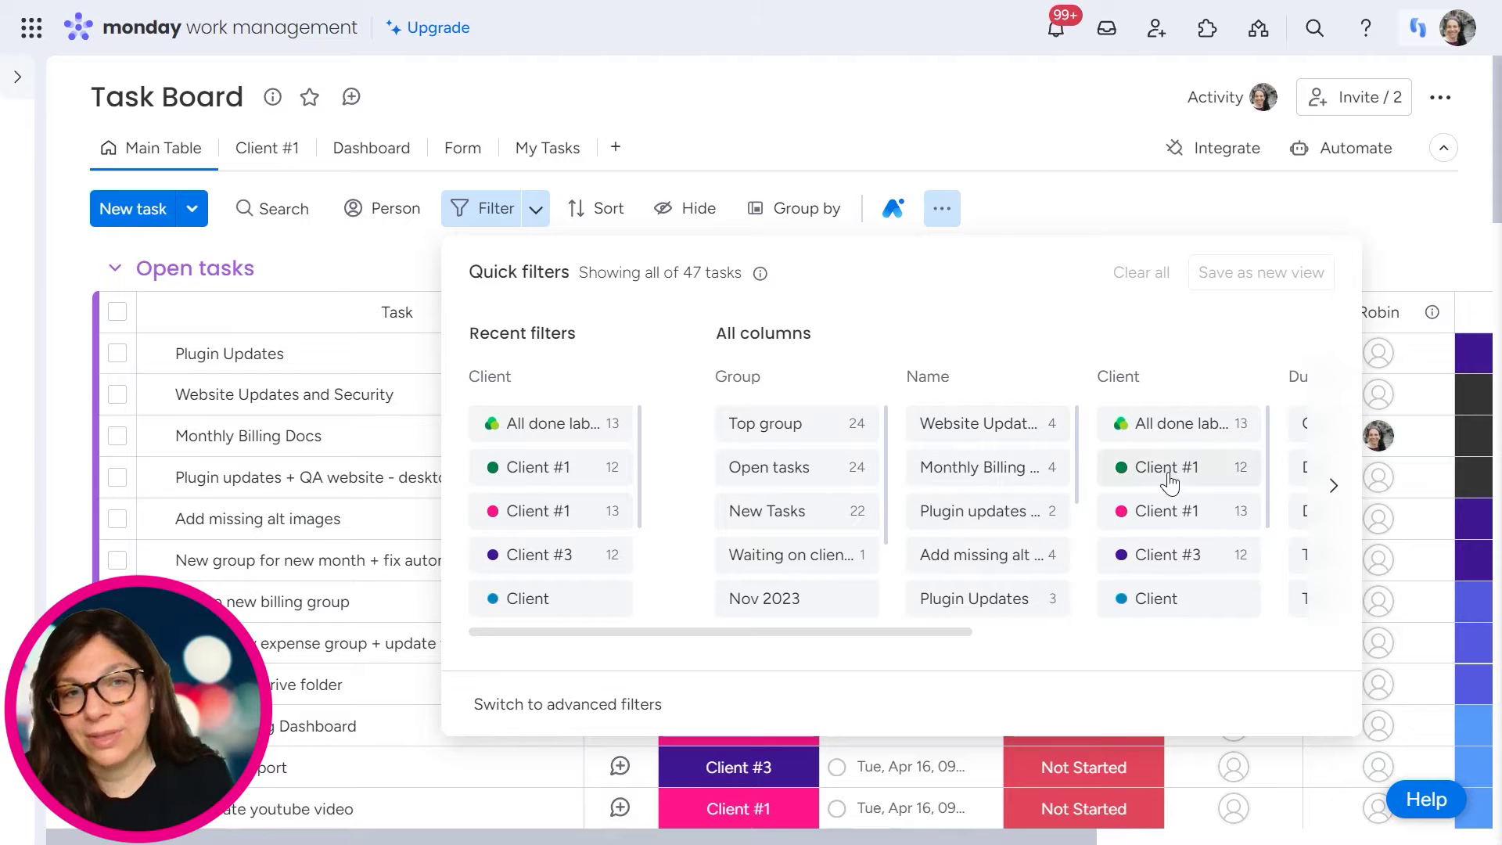
left_click(524, 470)
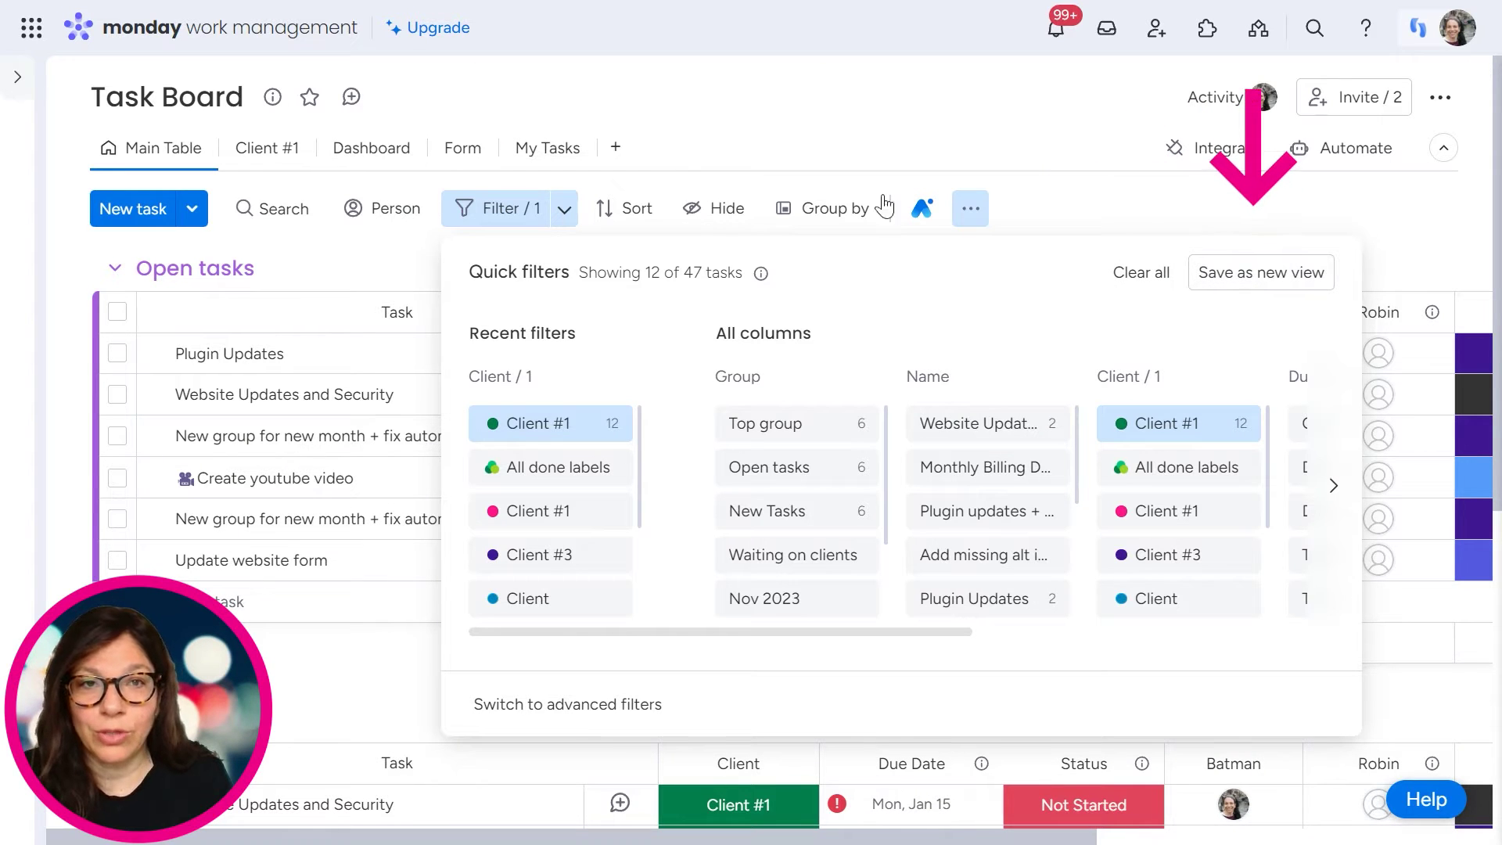
left_click(1151, 223)
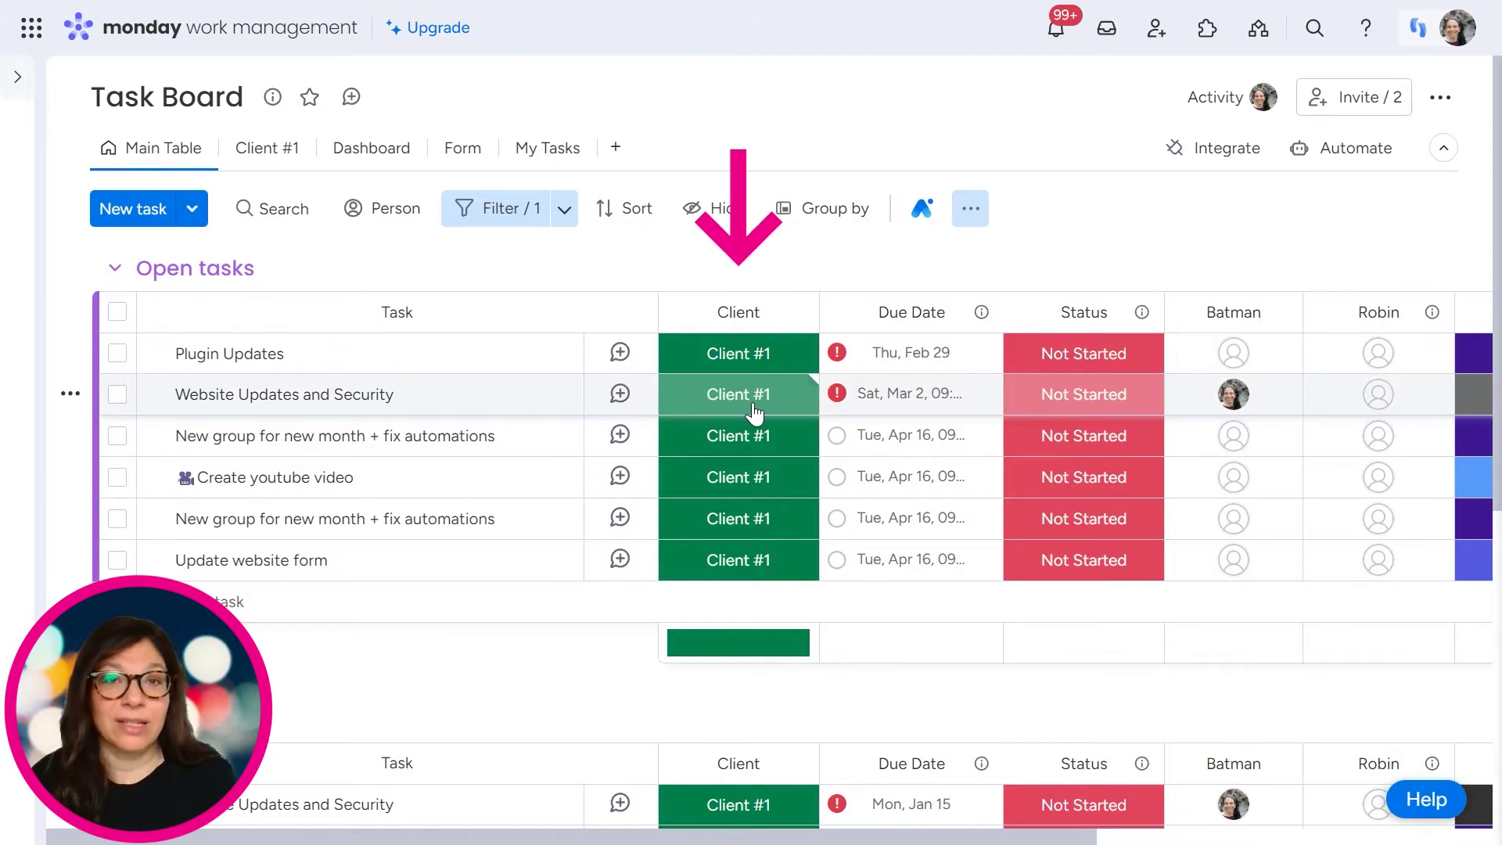
Toggle the Client #1 and Top group chips, clear all filters, and switch to advanced filters
left_click(490, 222)
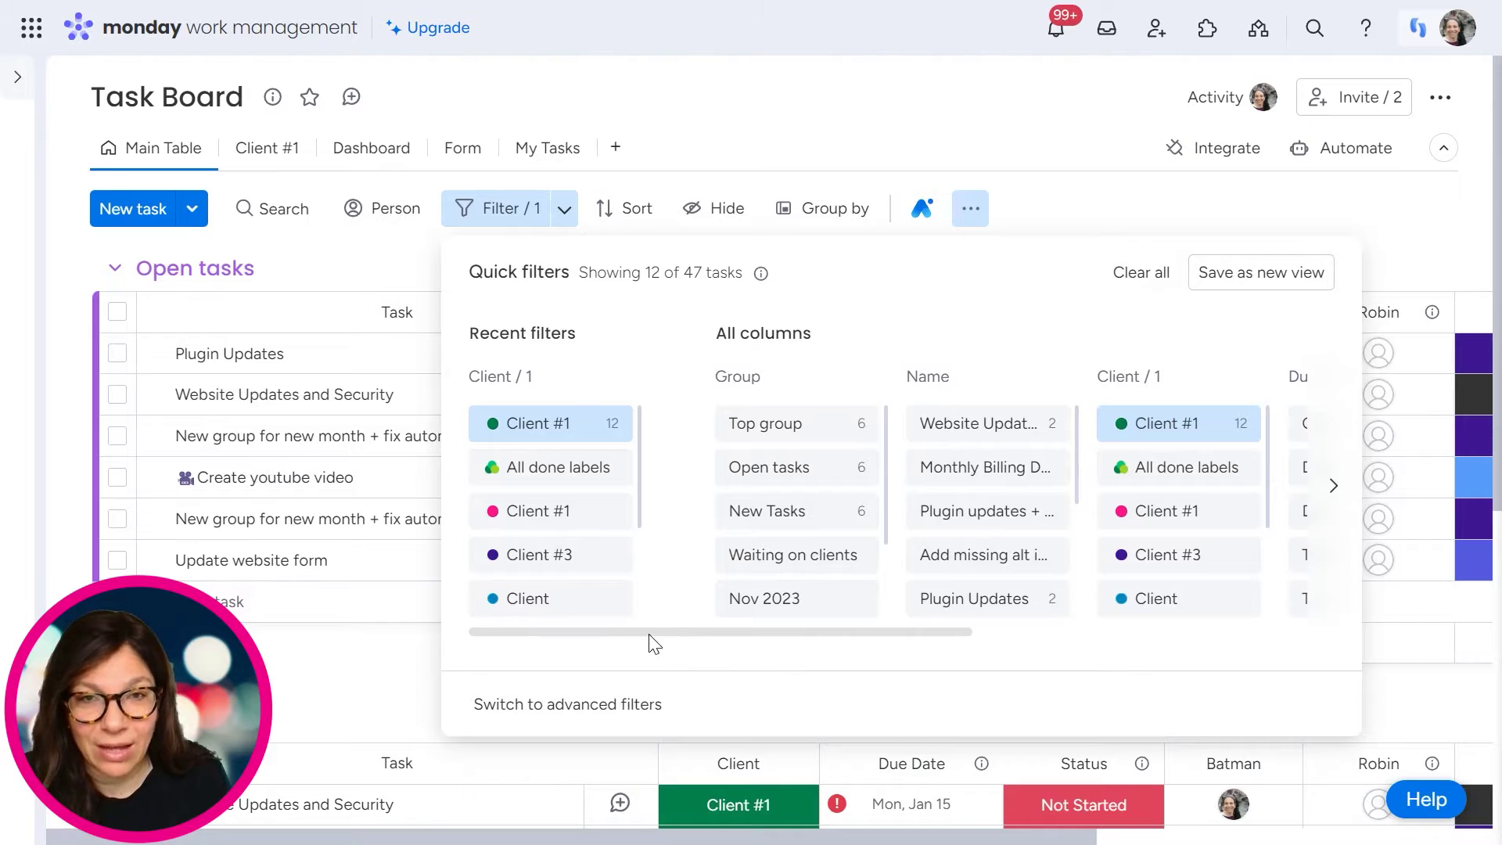
left_click(547, 443)
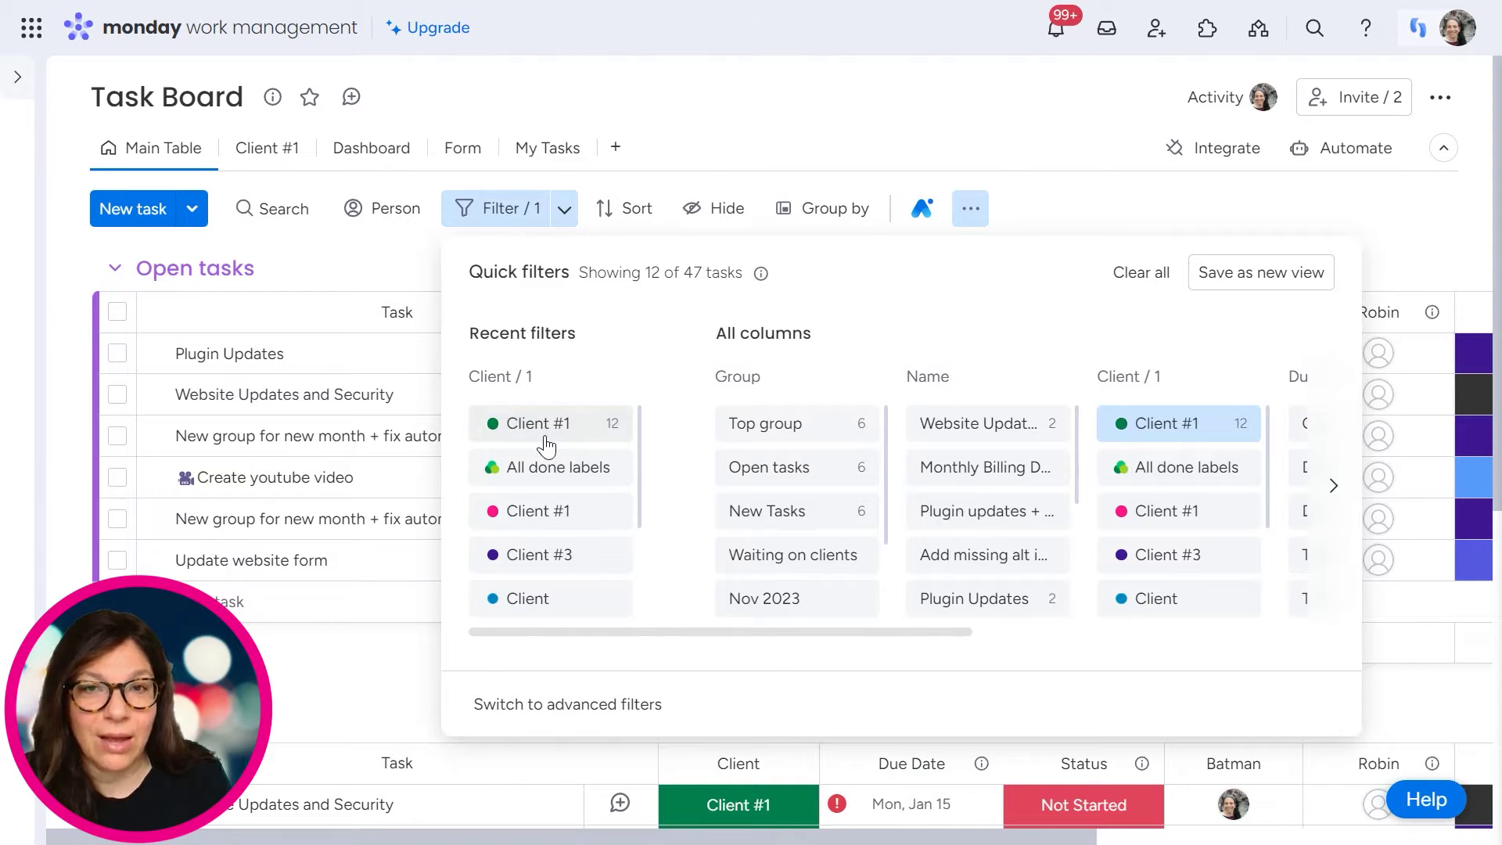
left_click(793, 434)
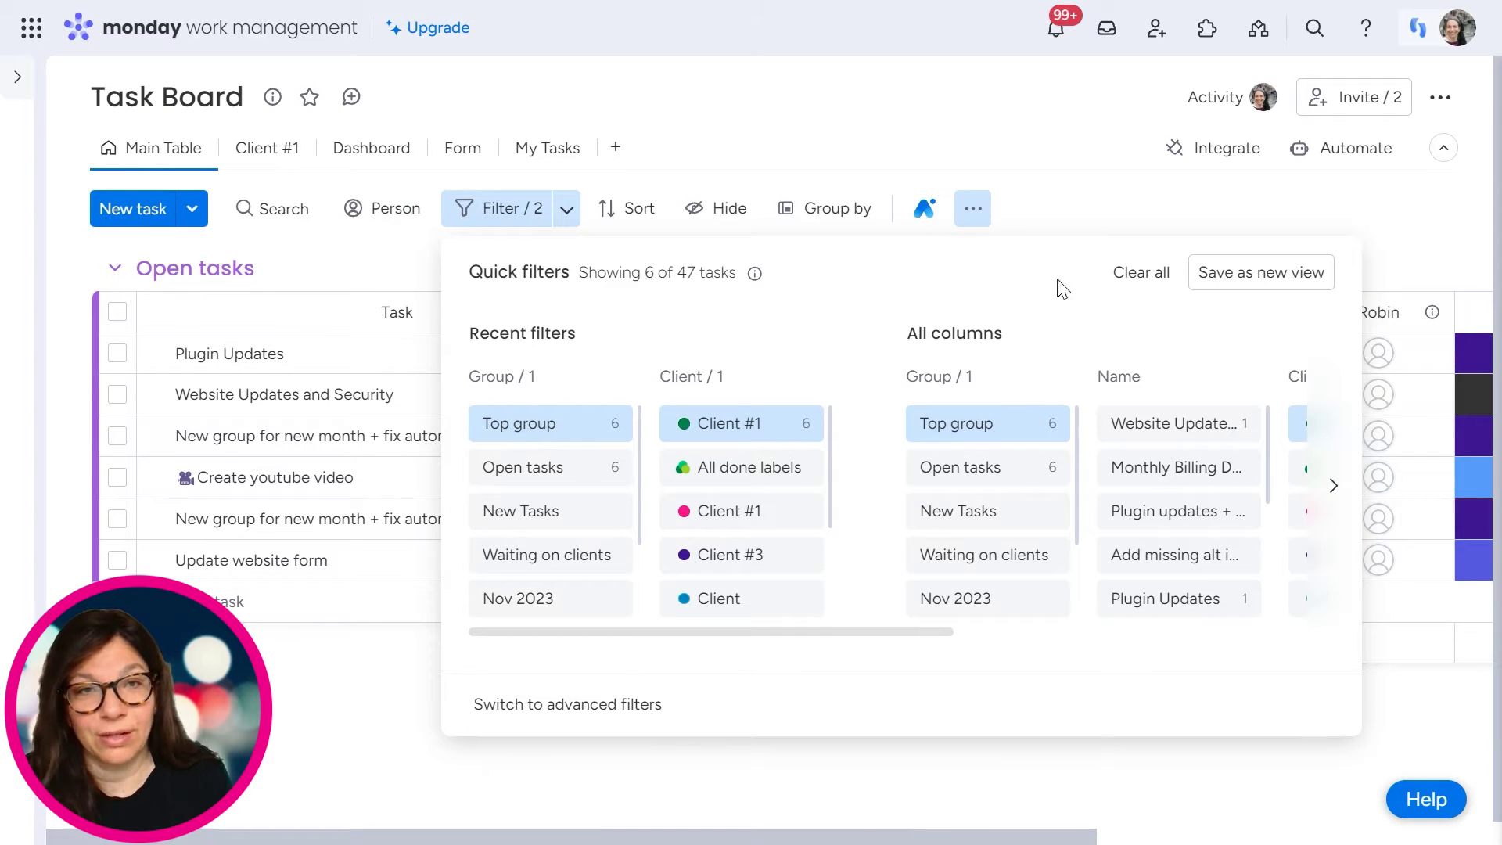
left_click(1132, 285)
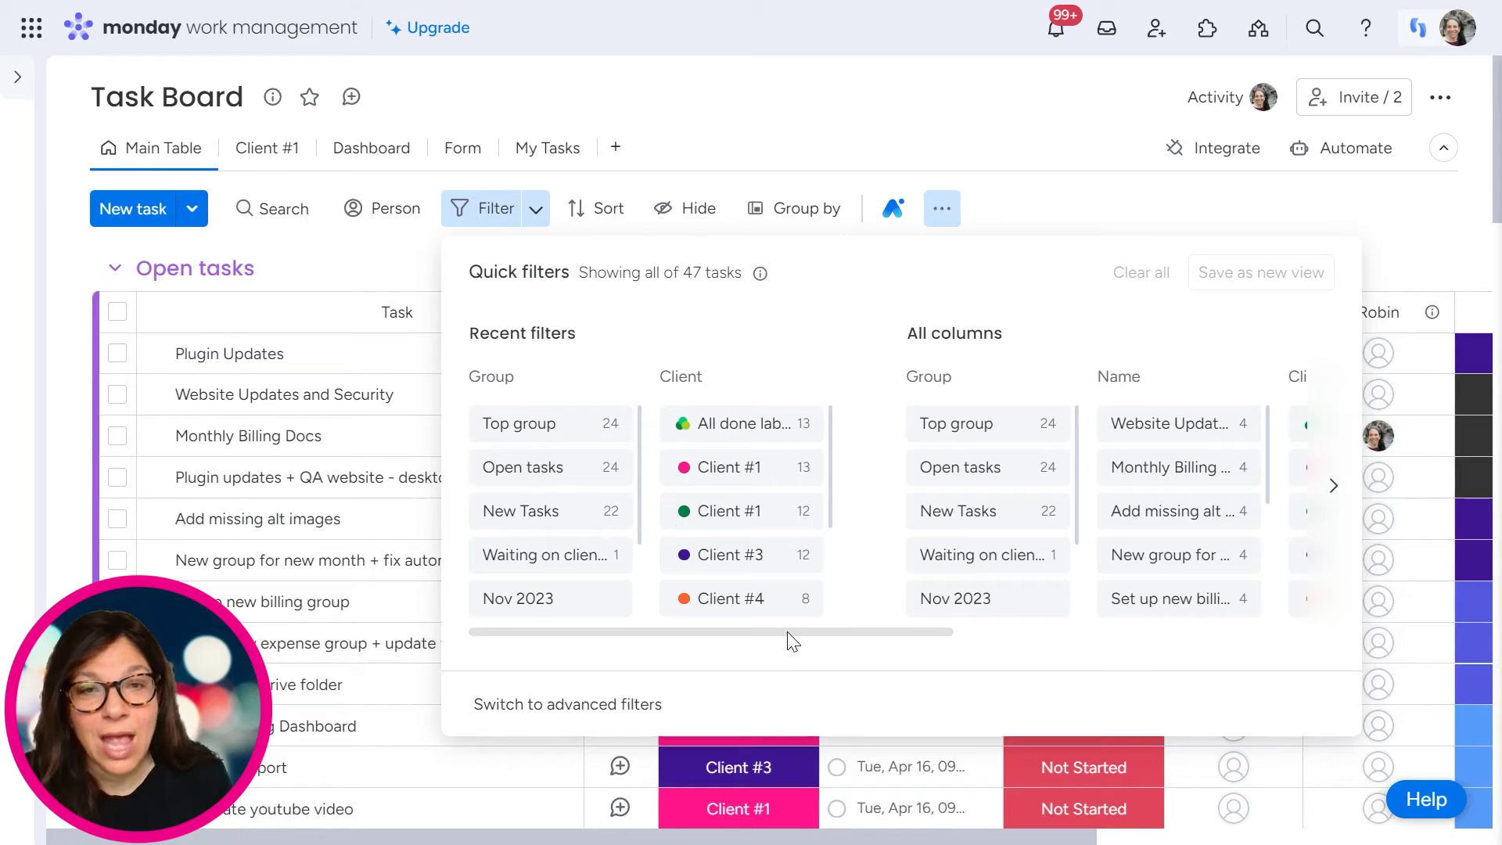
left_click_drag(793, 636, 1457, 636)
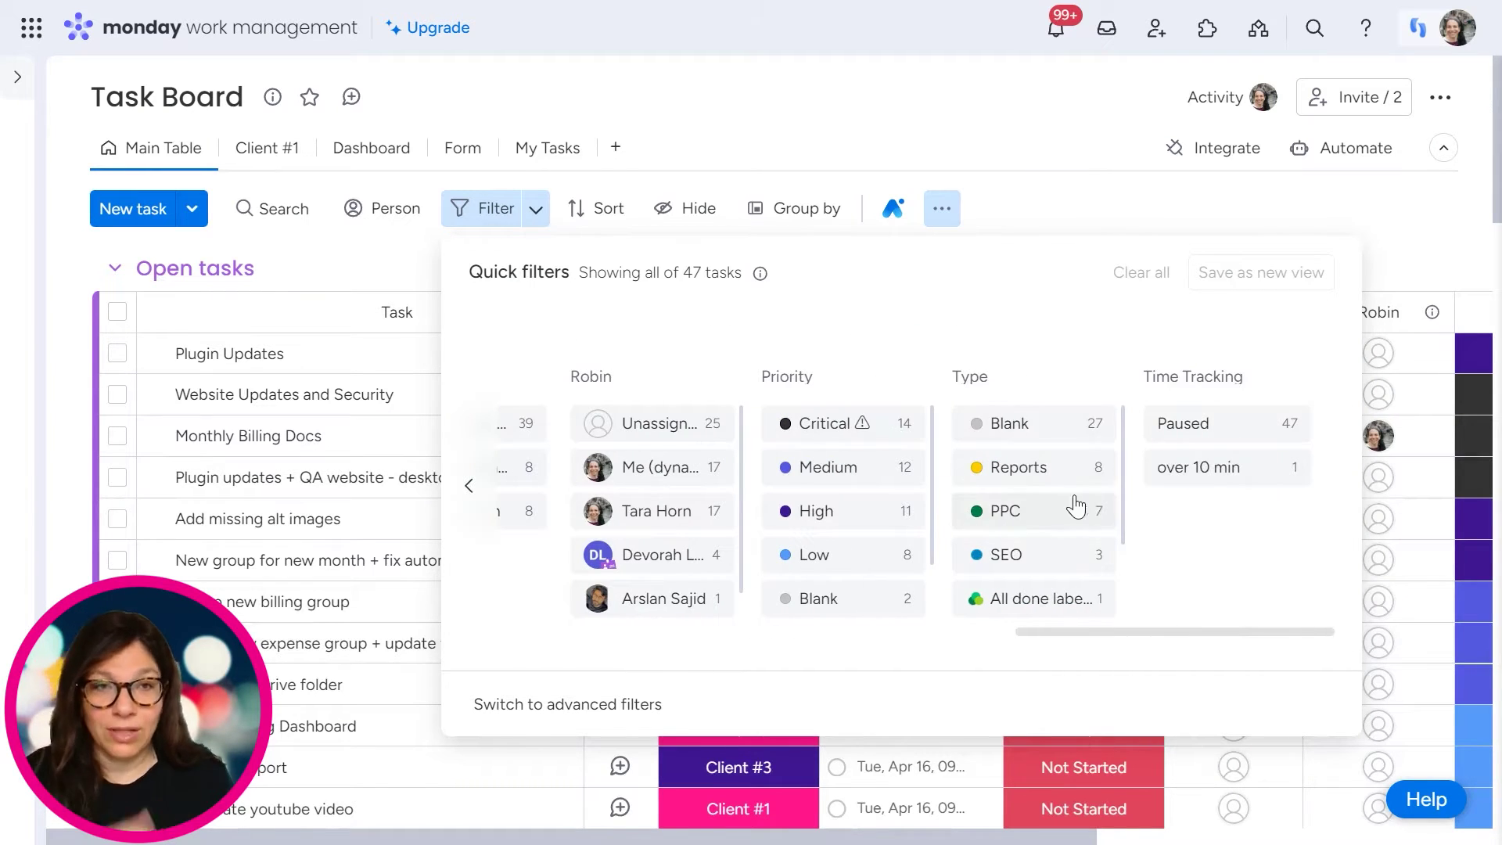
left_click_drag(1150, 634, 722, 634)
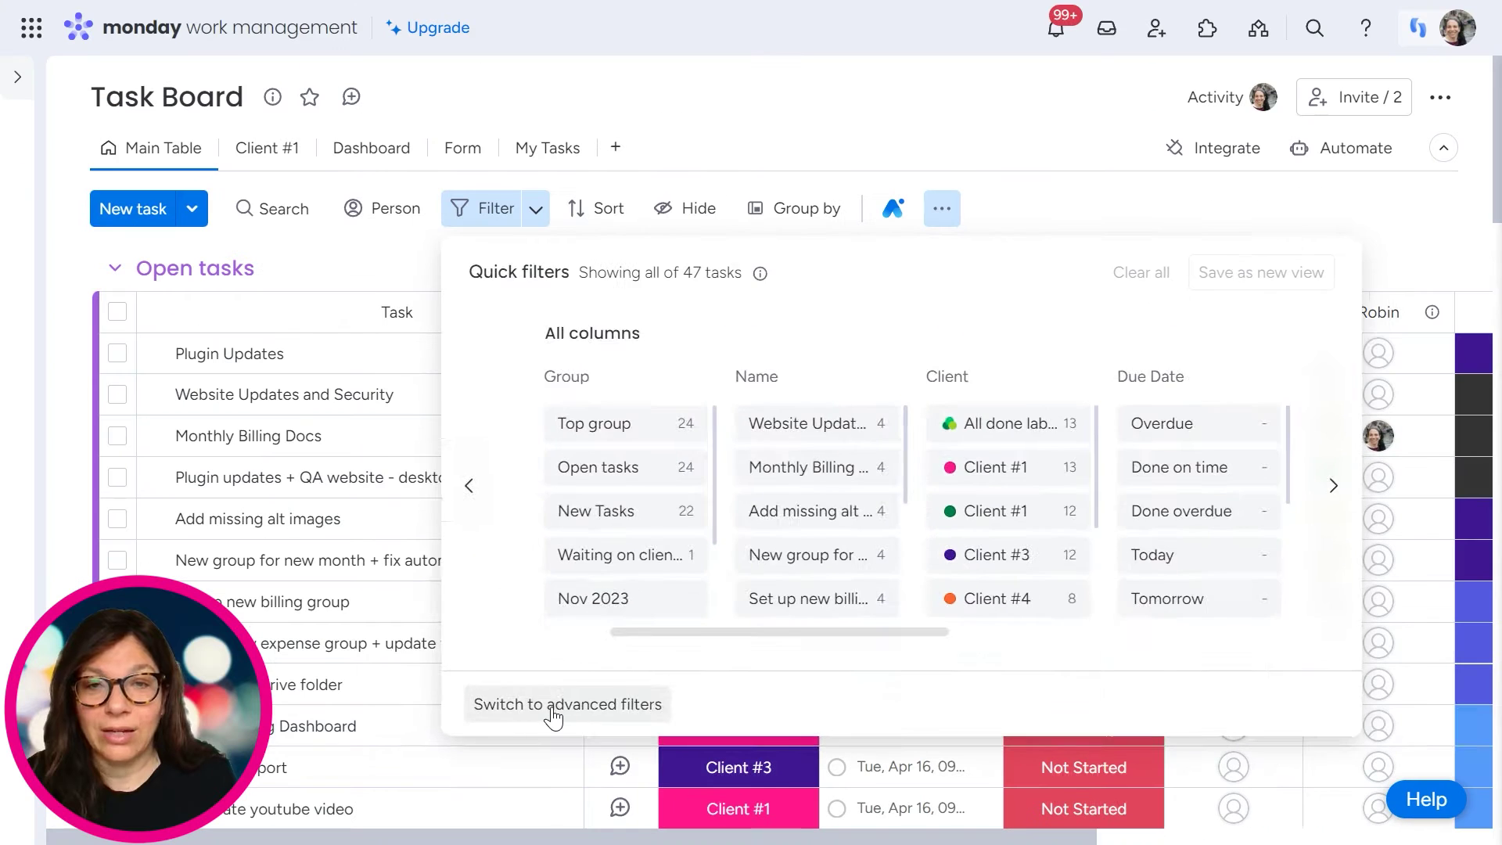
left_click(554, 704)
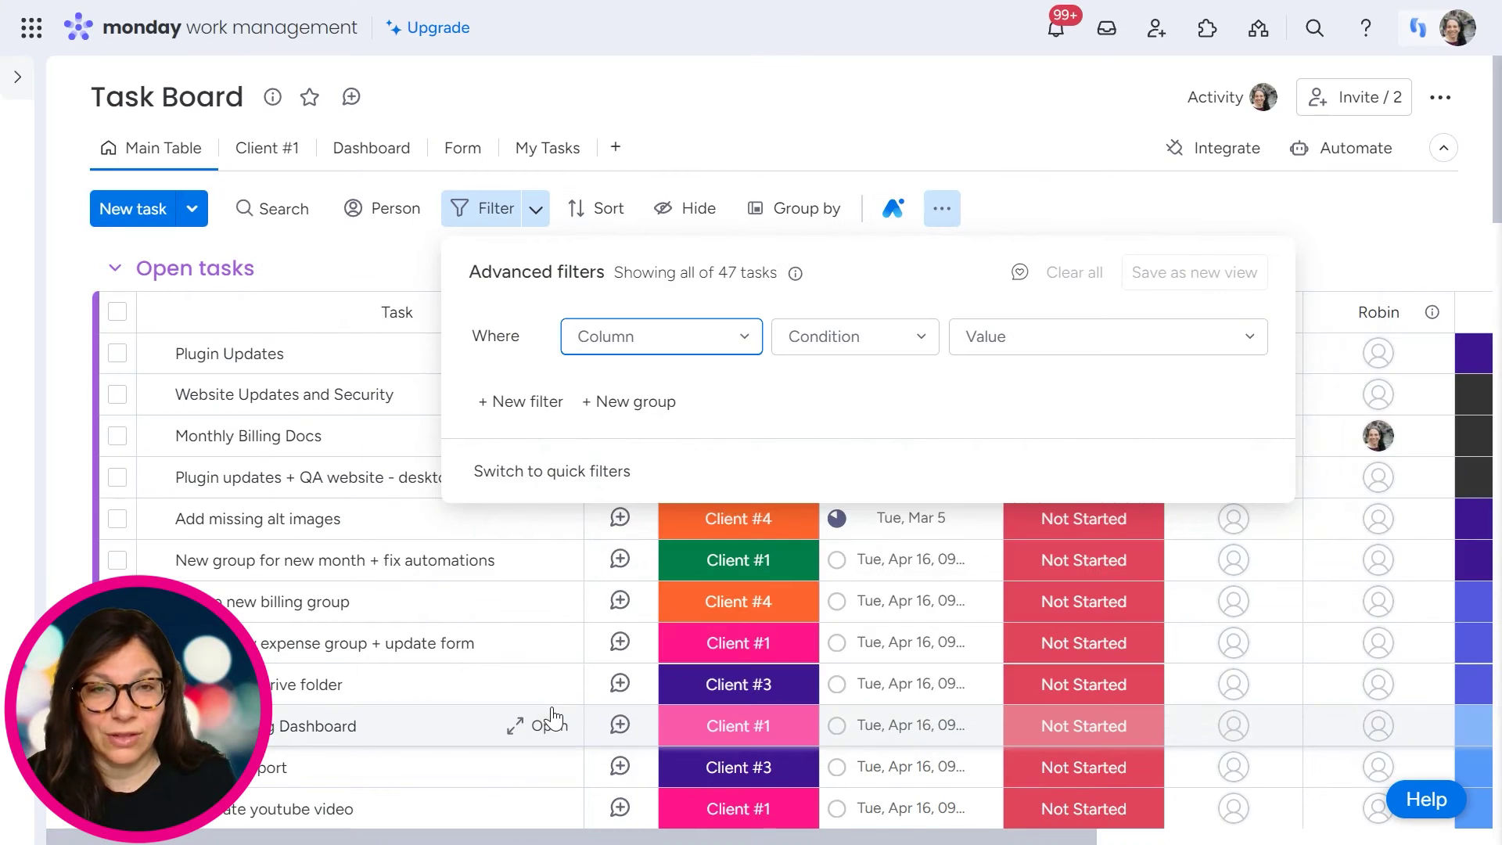
Build the advanced rule on the Client column with condition 'is' and value Client #1
left_click(540, 226)
left_click(540, 226)
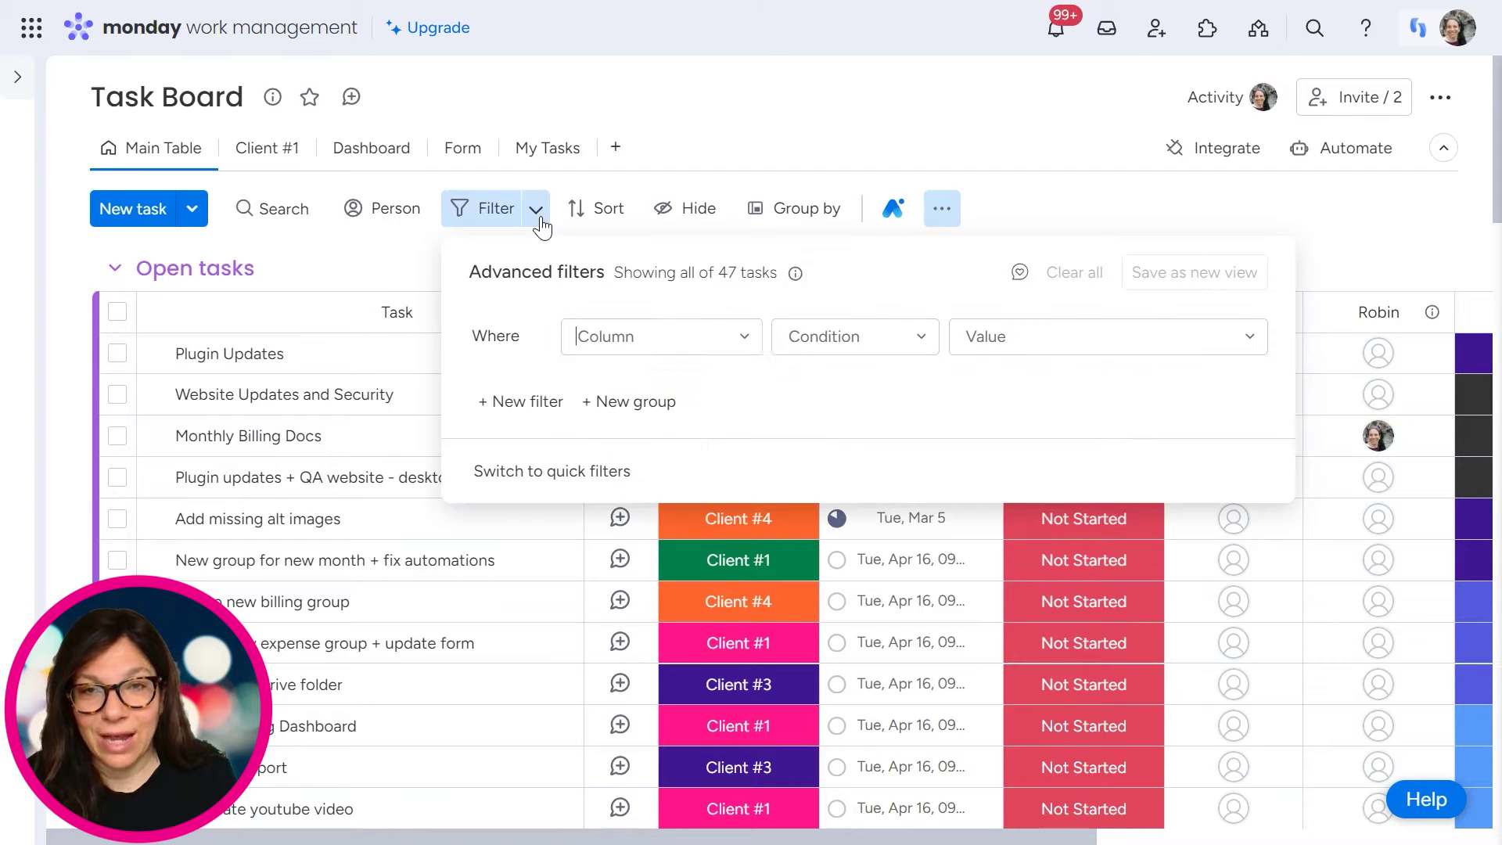
left_click(755, 348)
scroll(679, 540, "down", 5)
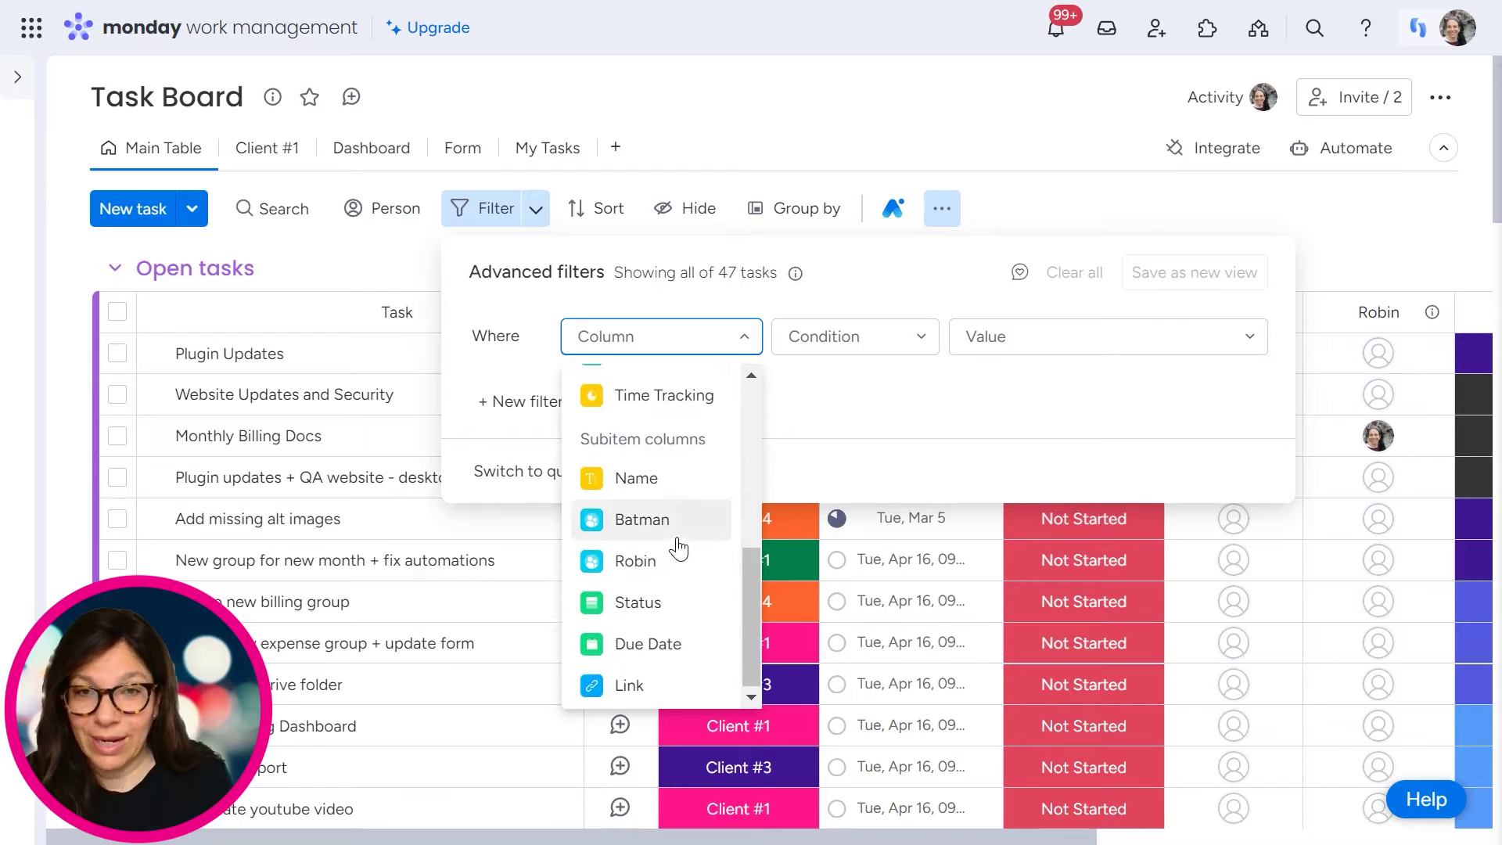
scroll(679, 547, "up", 5)
type("clie")
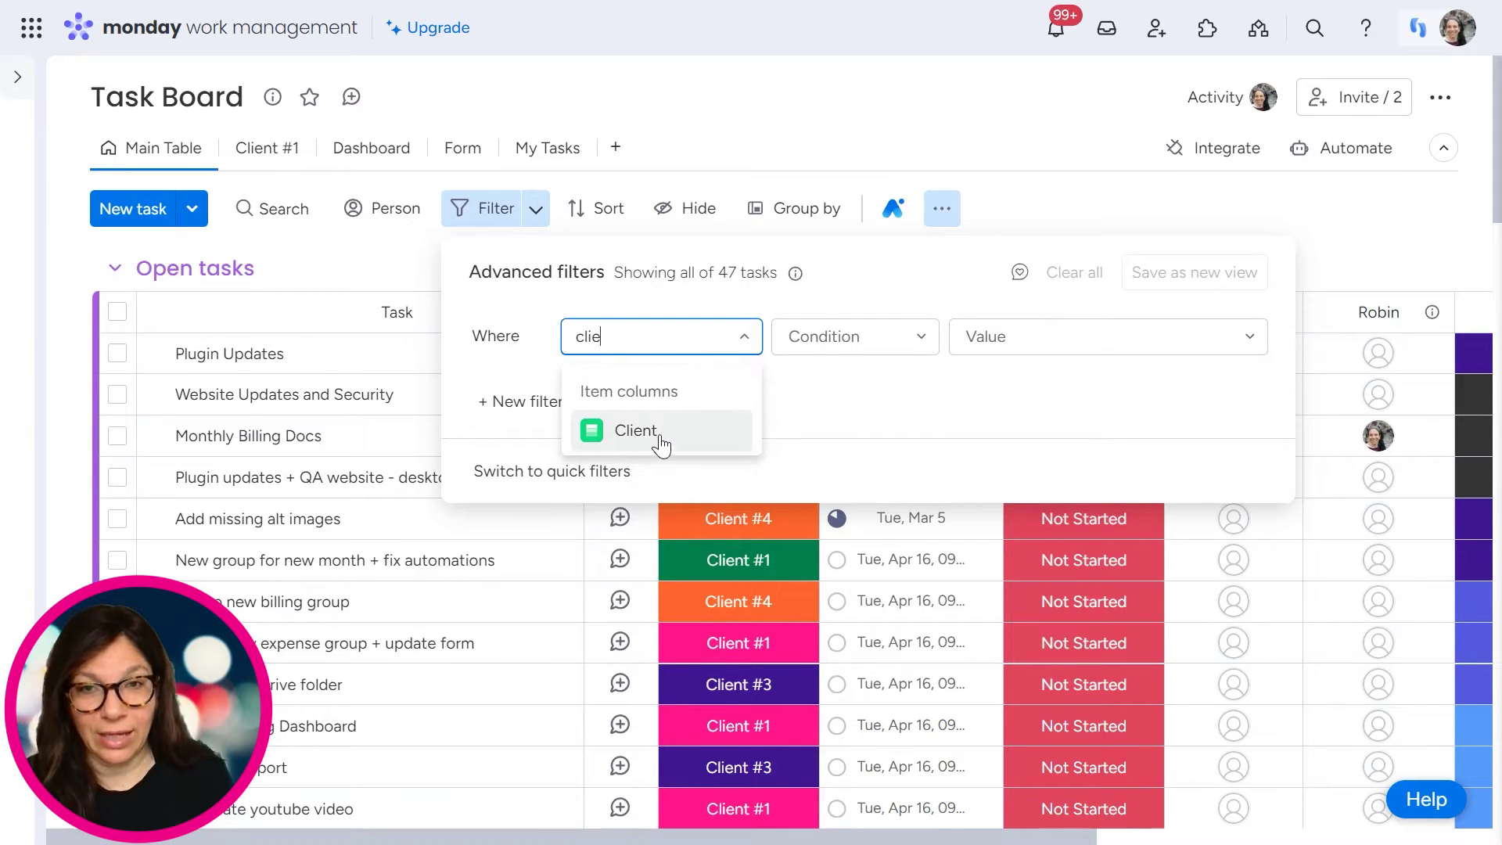
left_click(661, 444)
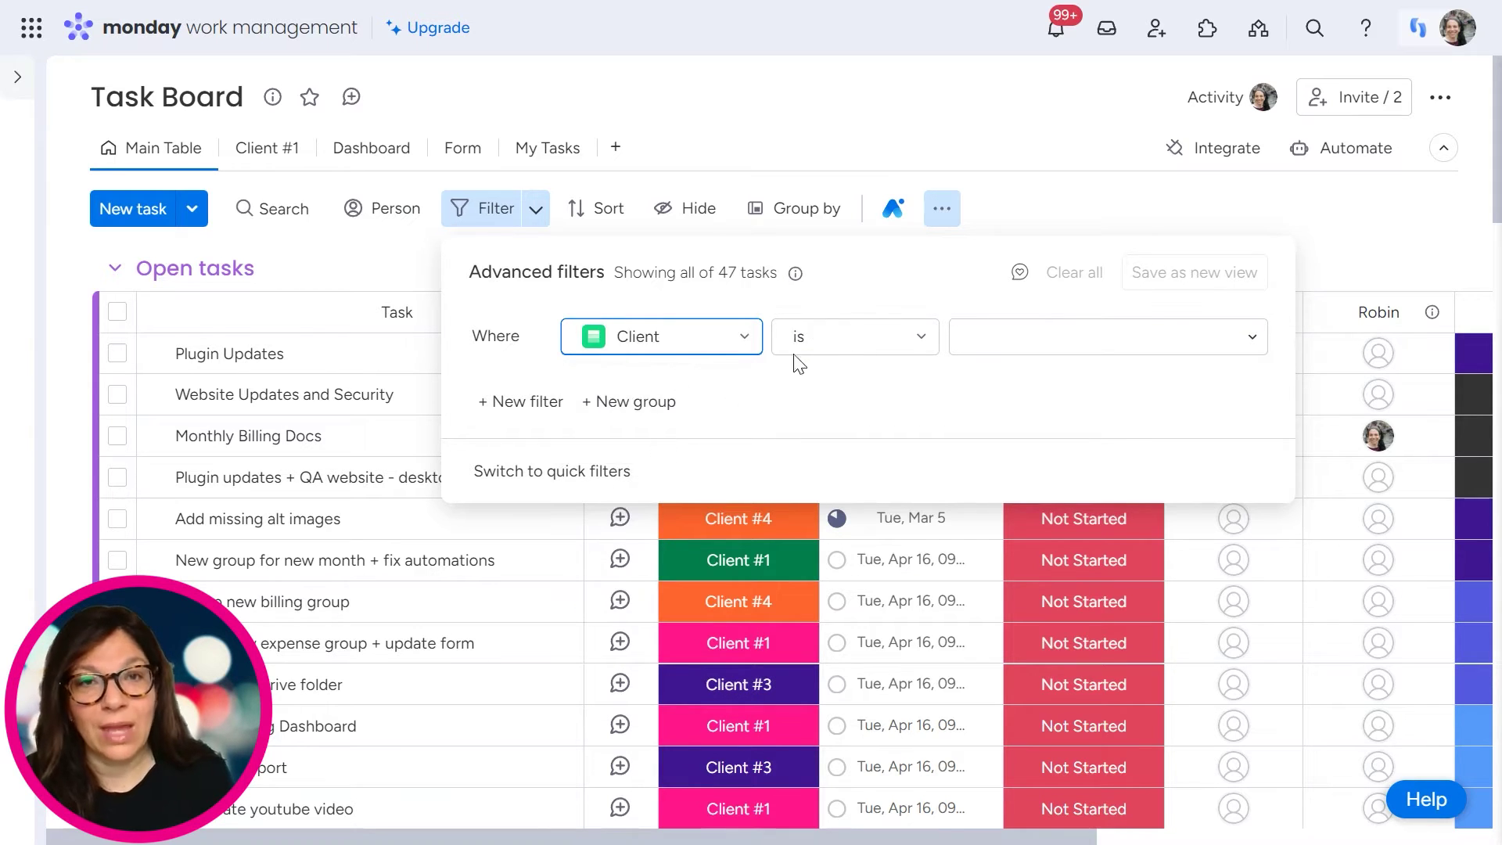
left_click(873, 350)
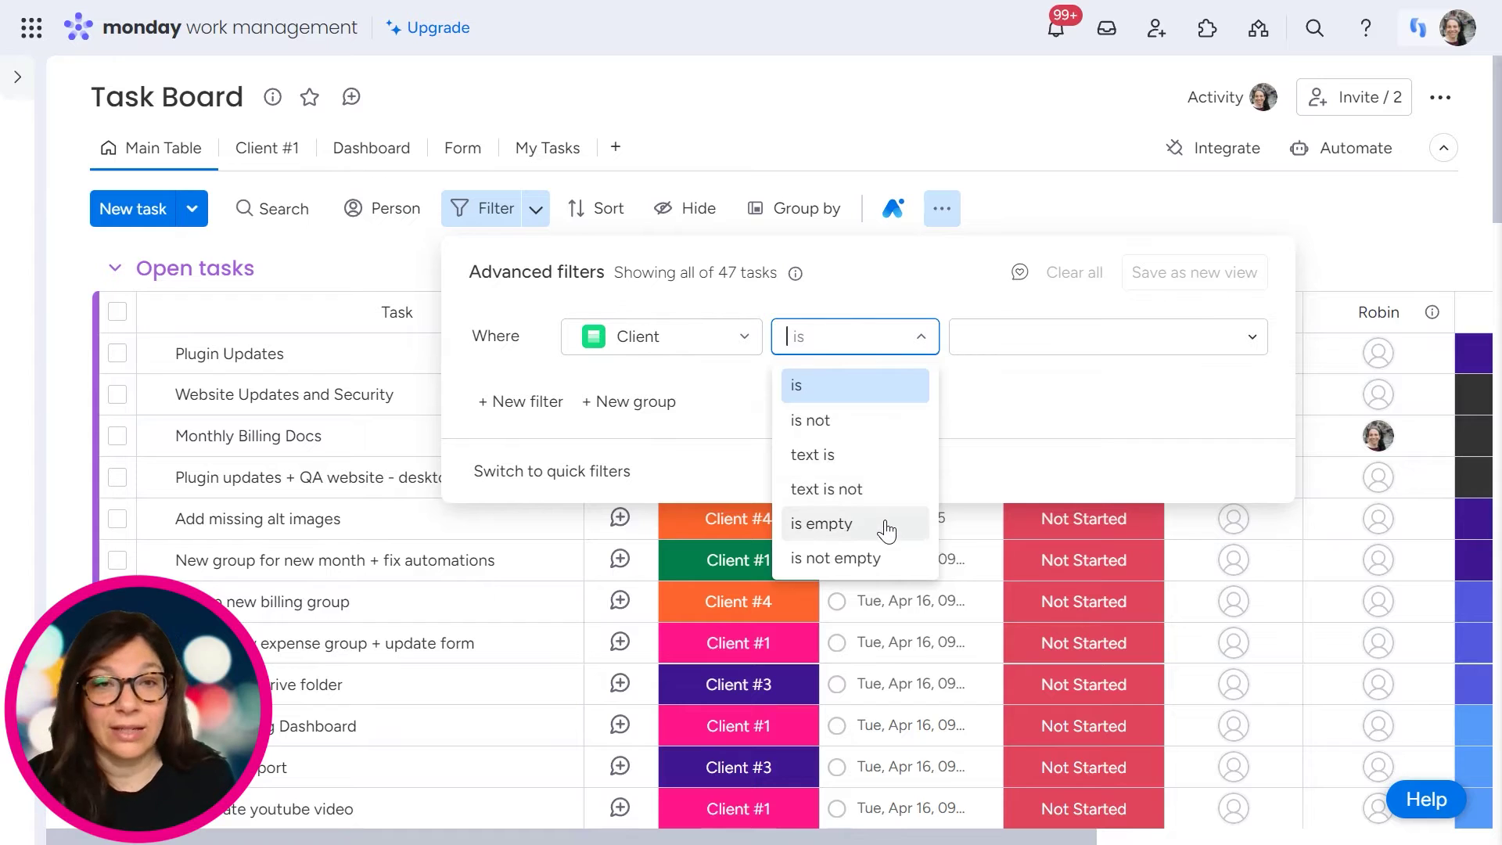
left_click(1005, 345)
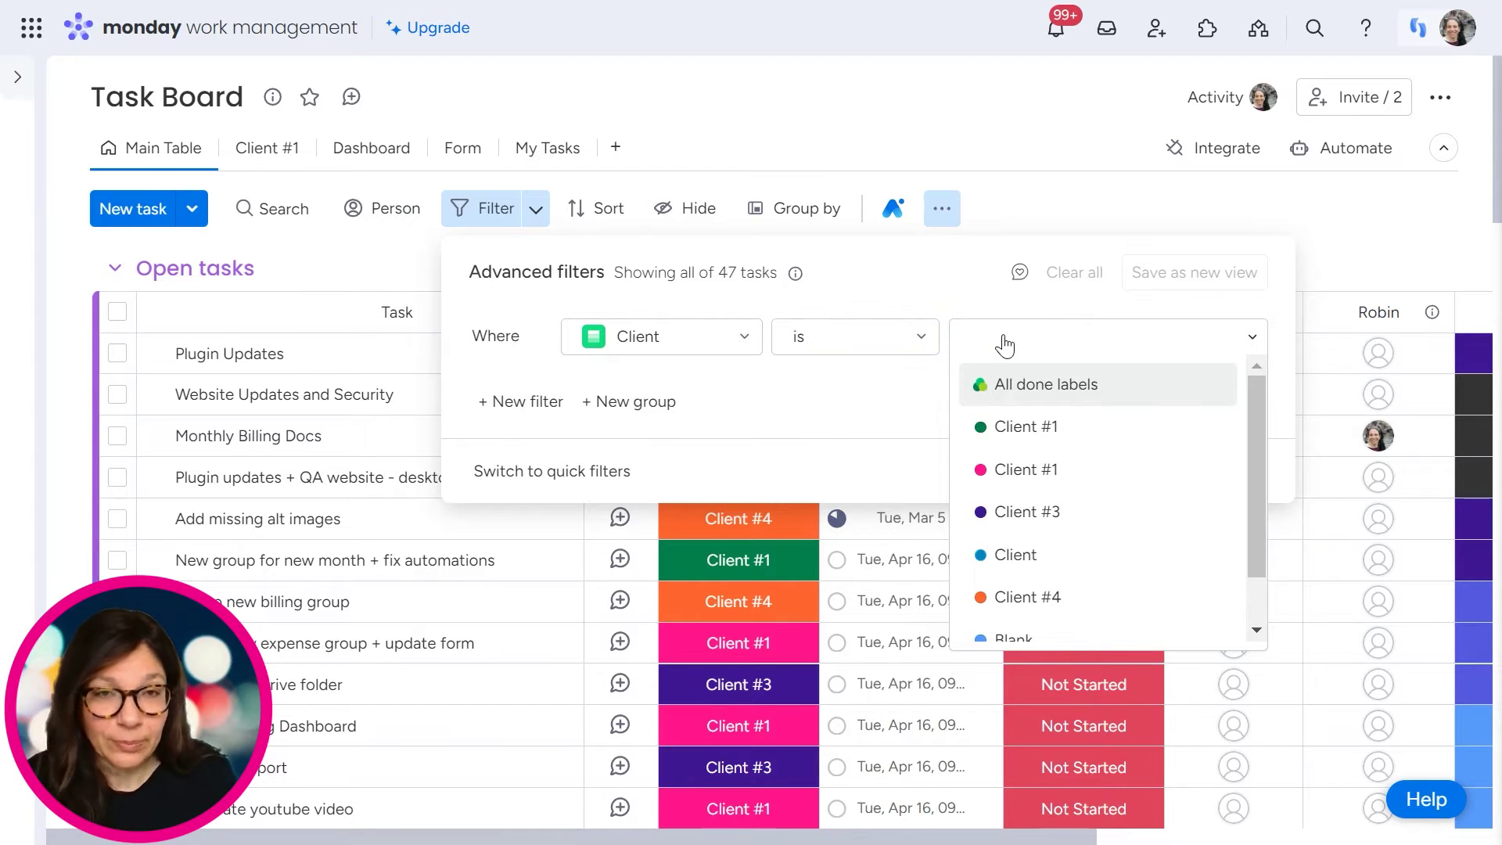
left_click(1080, 439)
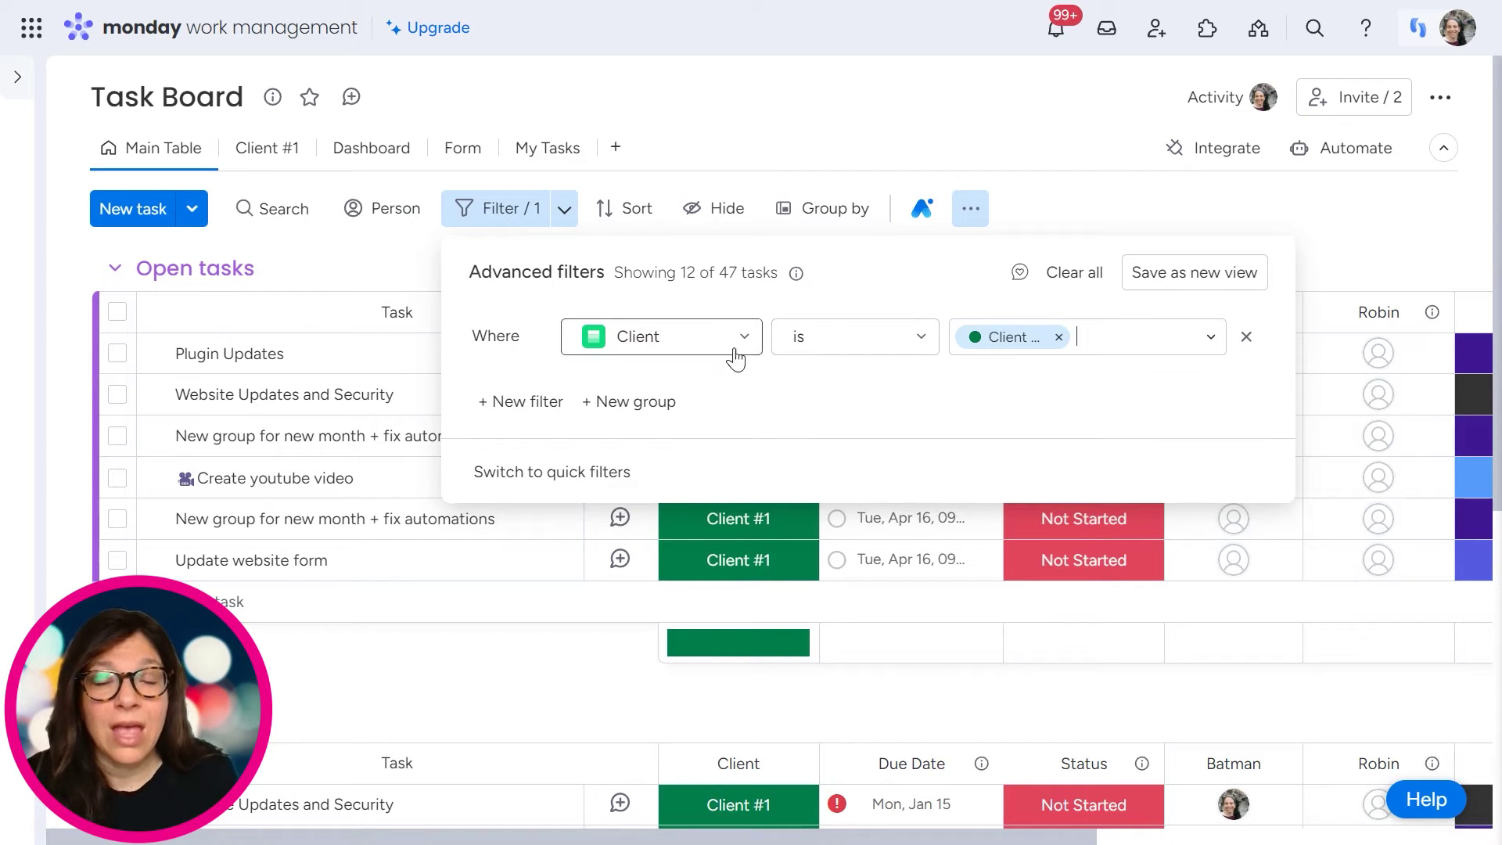
Add a second rule, Group is Top group, joined to the Client rule with And
left_click(511, 411)
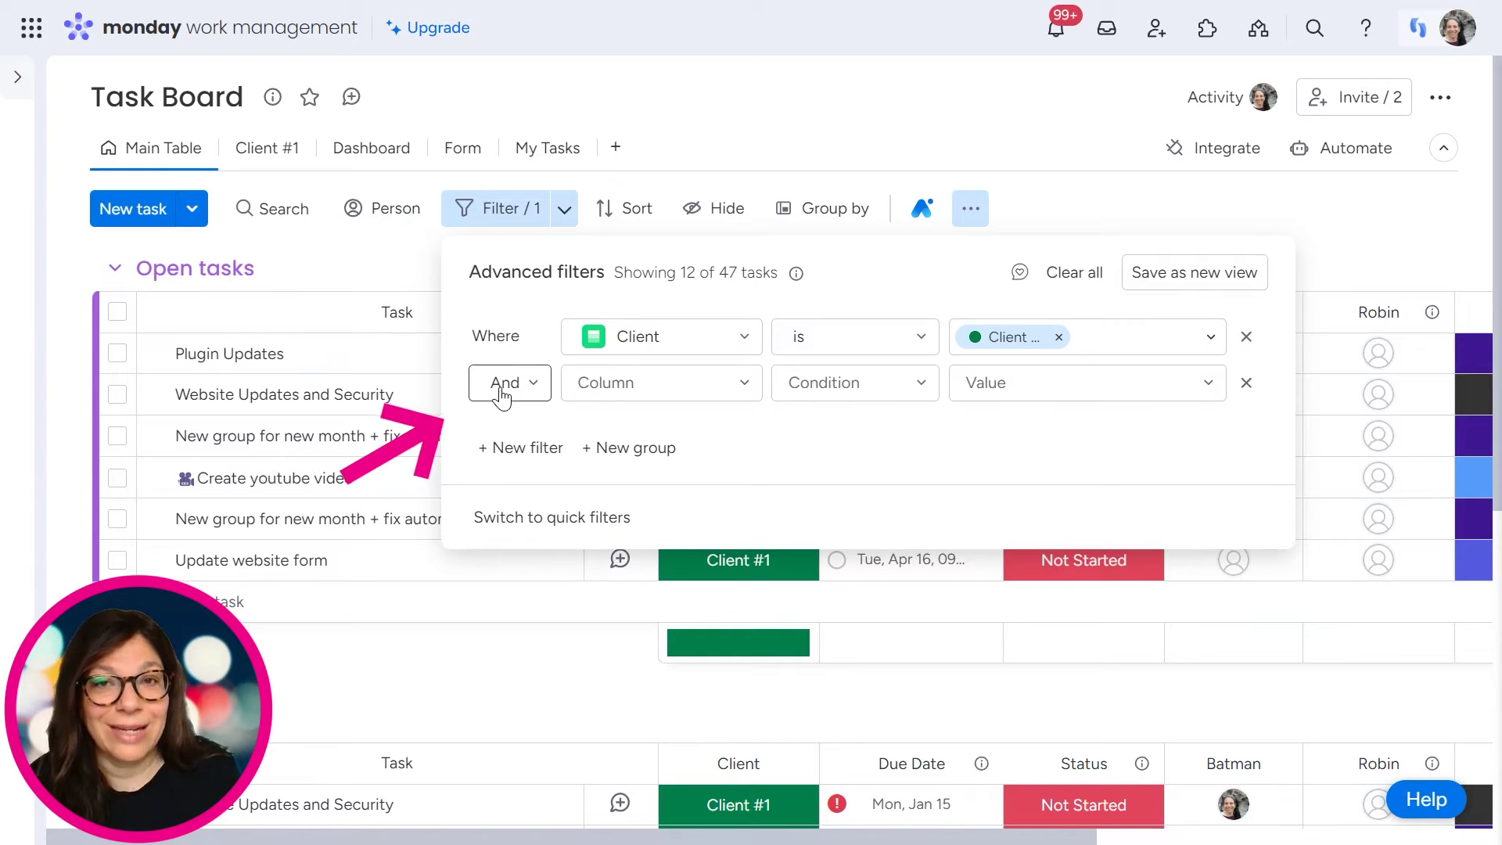
left_click(534, 394)
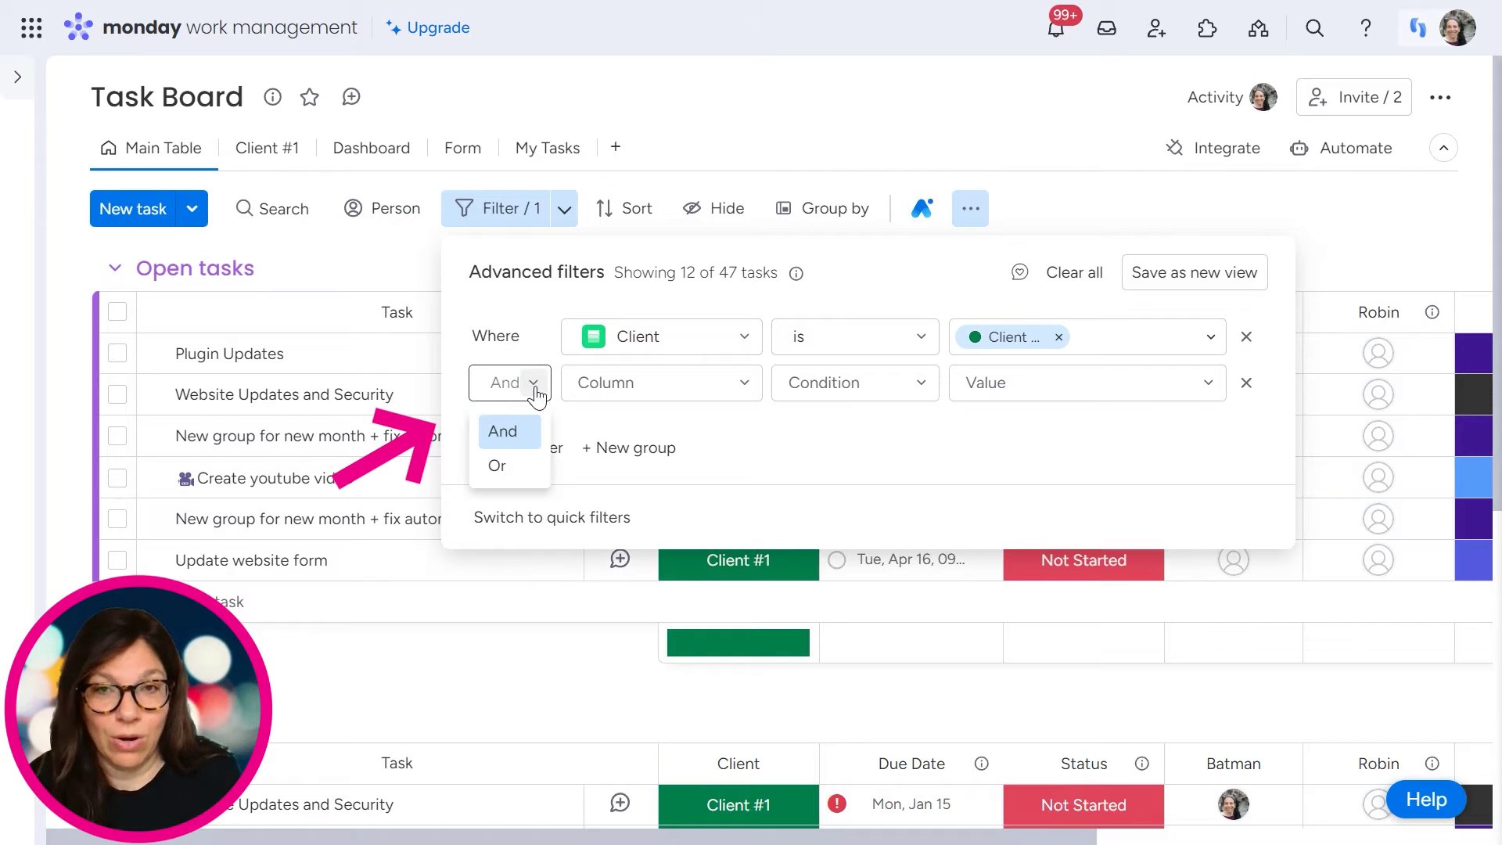
left_click(517, 432)
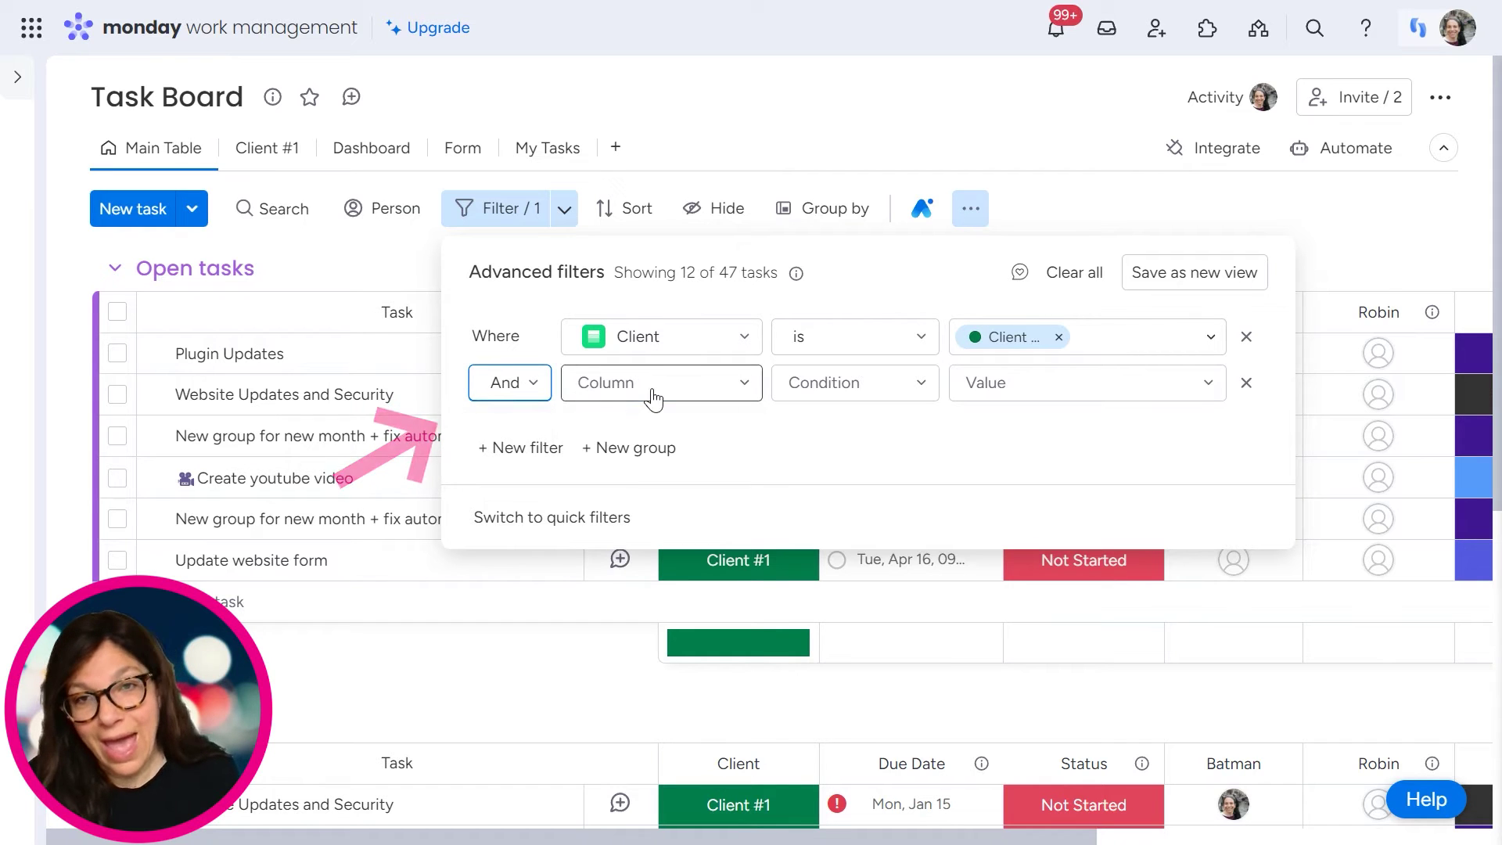
left_click(610, 383)
left_click(655, 478)
left_click(976, 389)
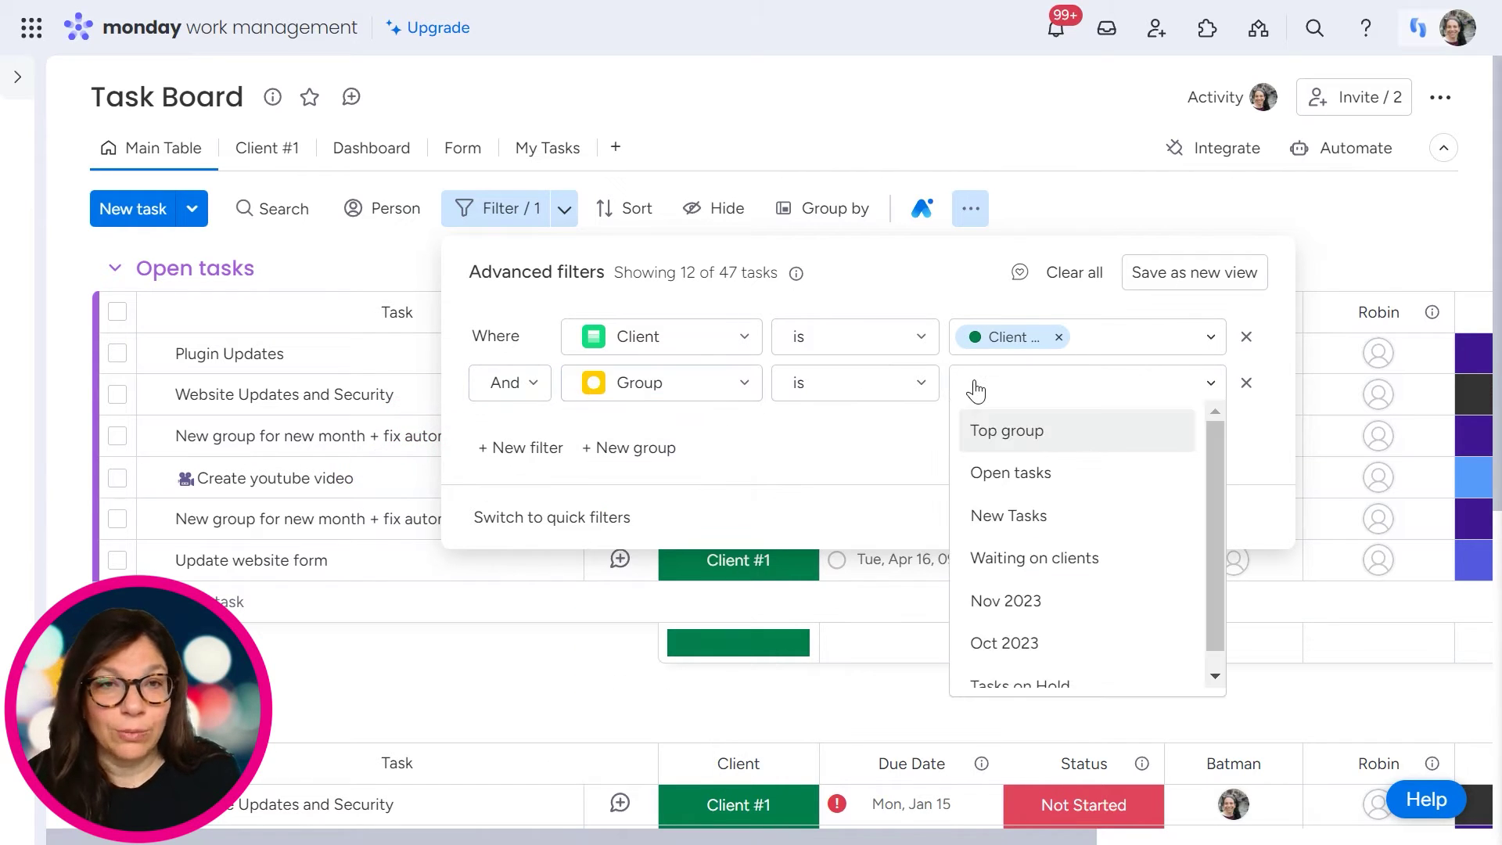
left_click(1004, 435)
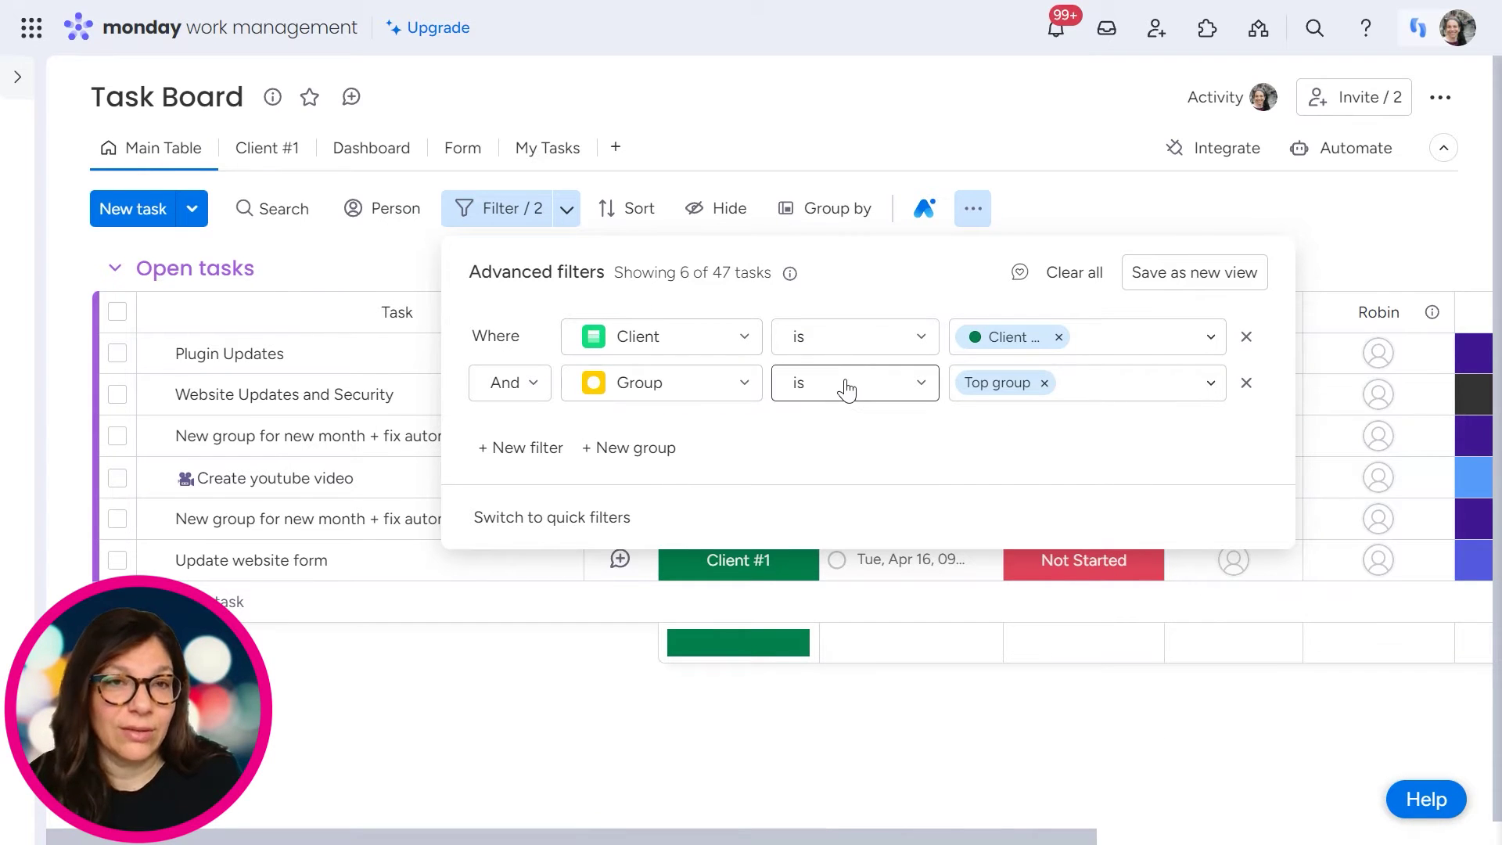
Try joining the rules with Or, add a third empty rule, then revert to And
left_click(518, 385)
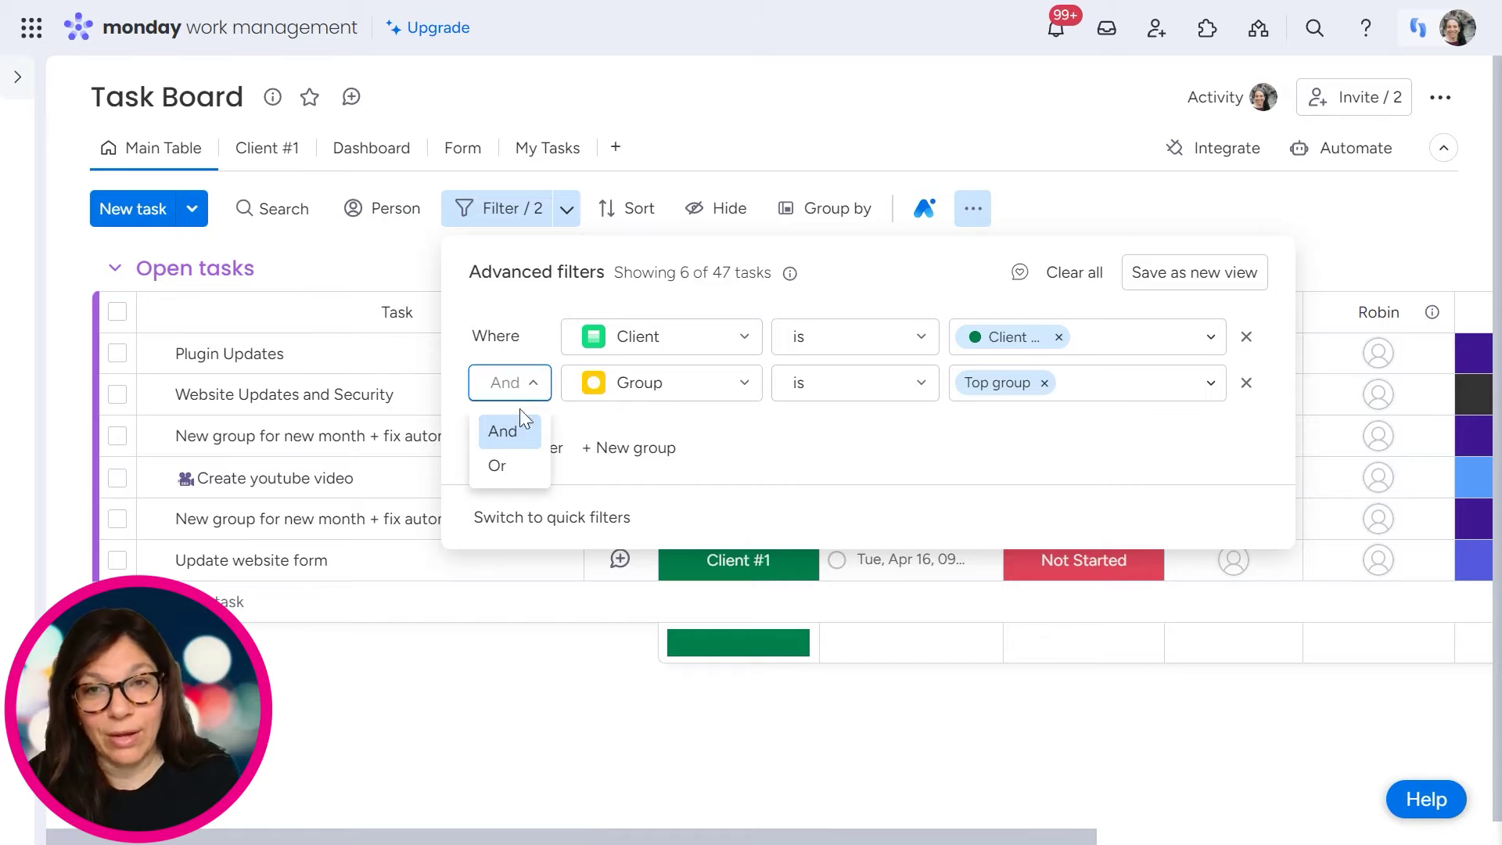
left_click(510, 467)
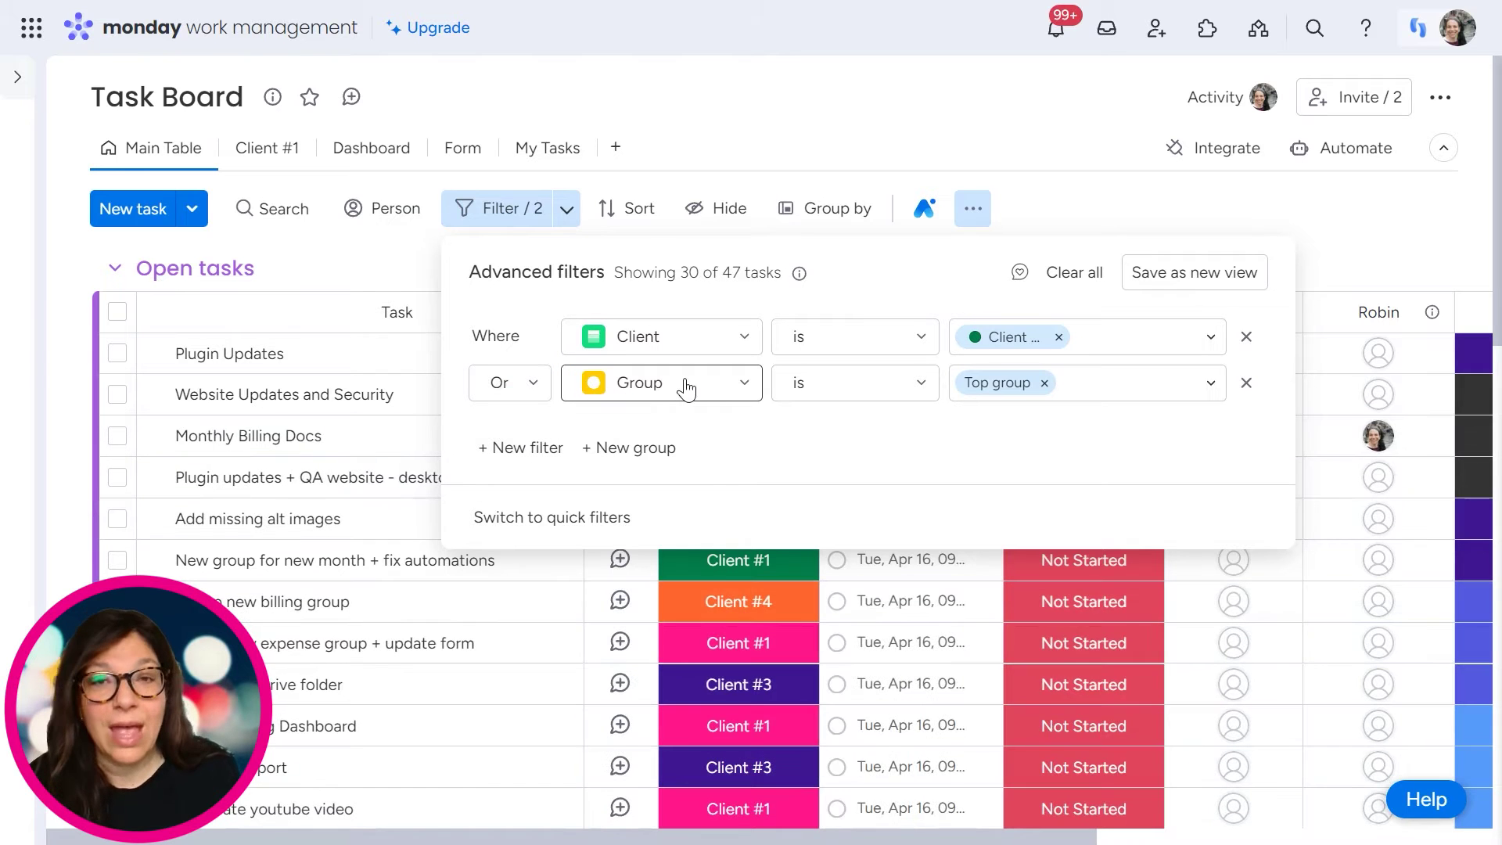
left_click(541, 450)
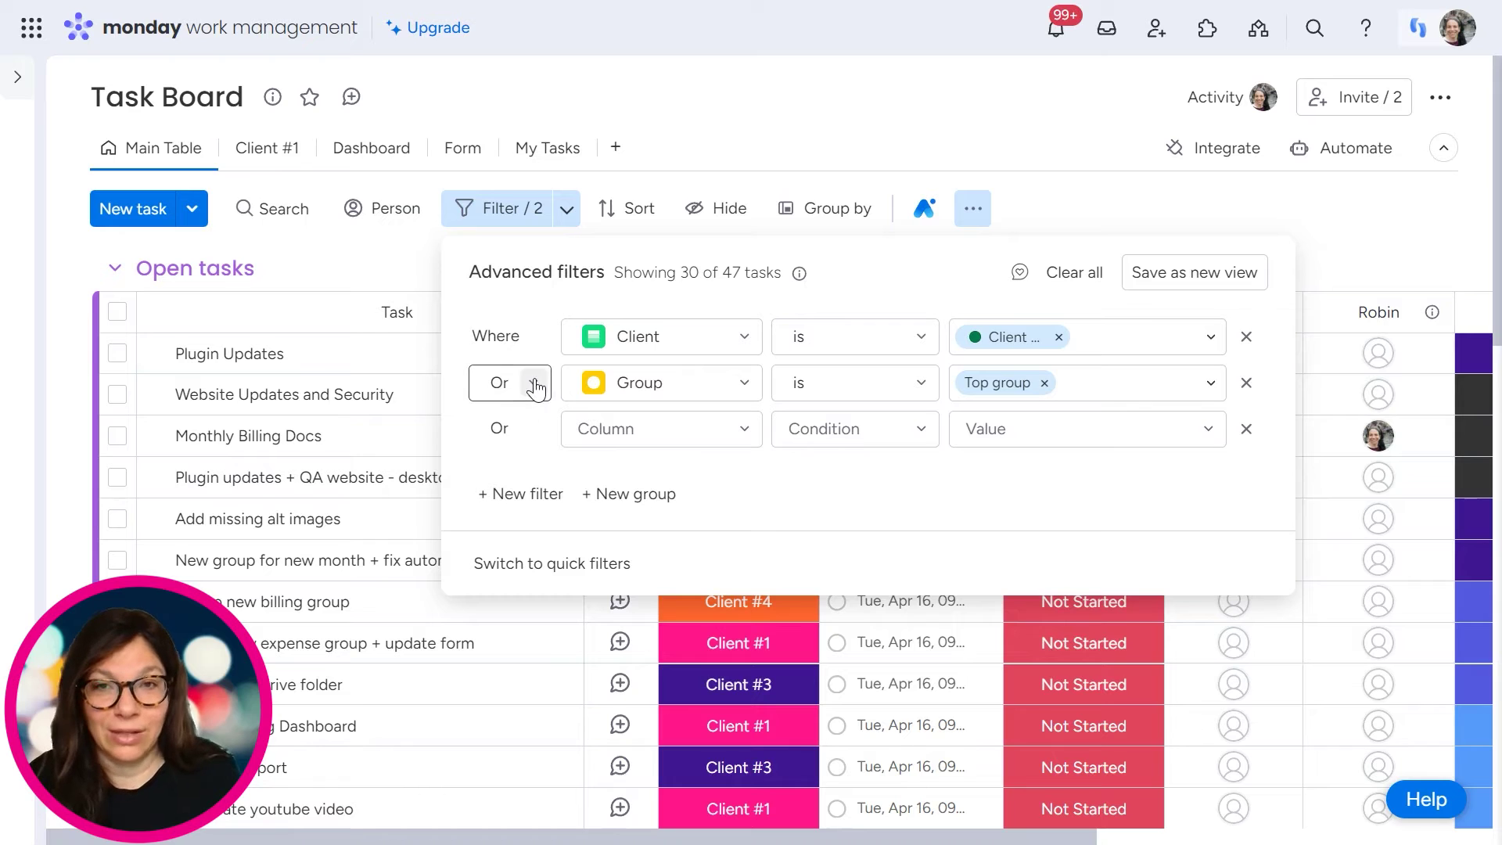
left_click(536, 385)
left_click(508, 430)
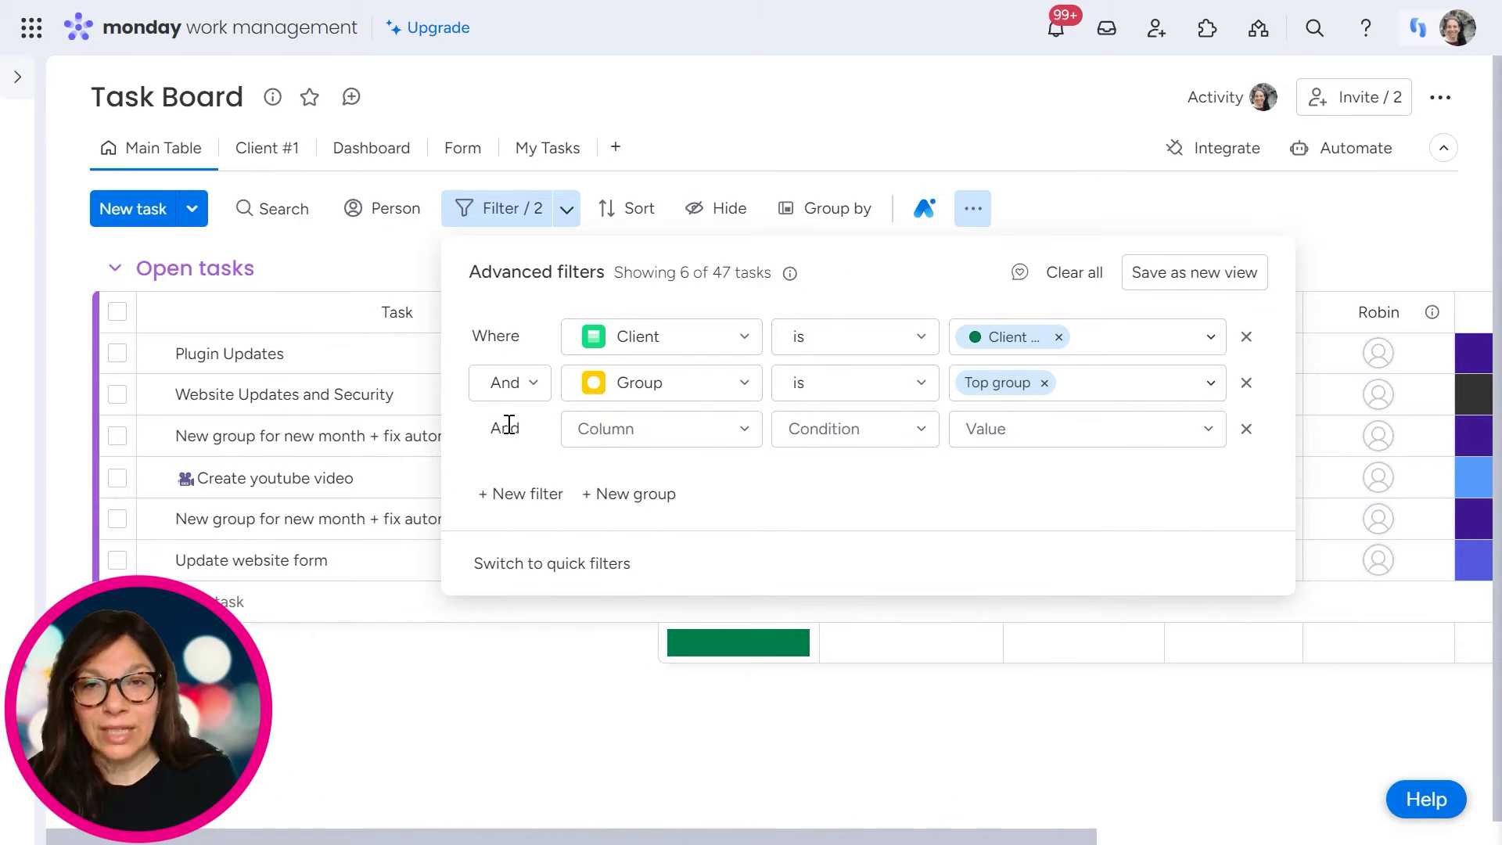
Add and delete a nested rule group, then delete the empty row and the Group is Top group rule
left_click(631, 494)
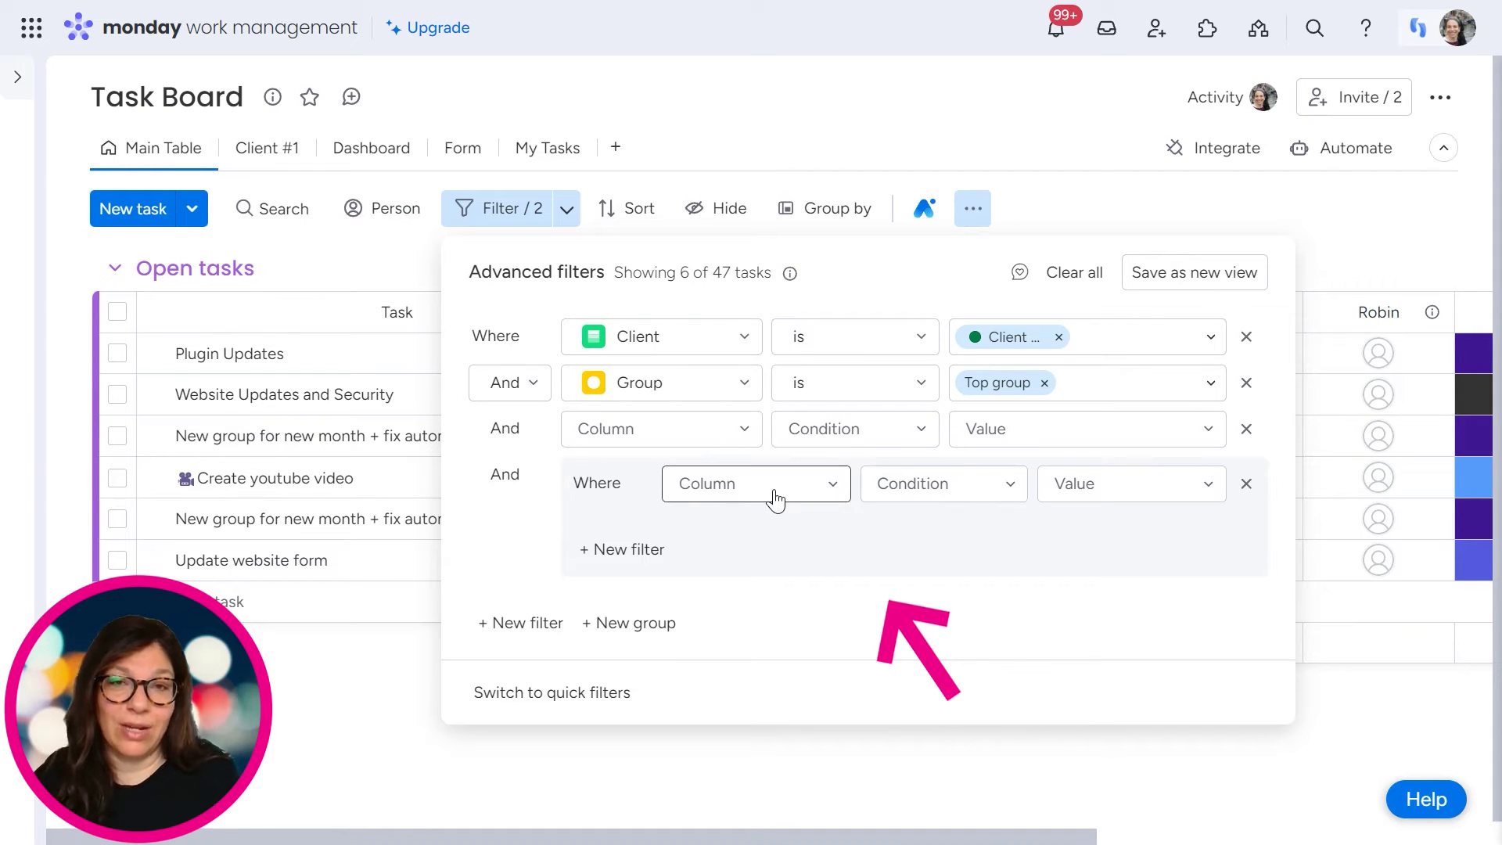
left_click(1247, 483)
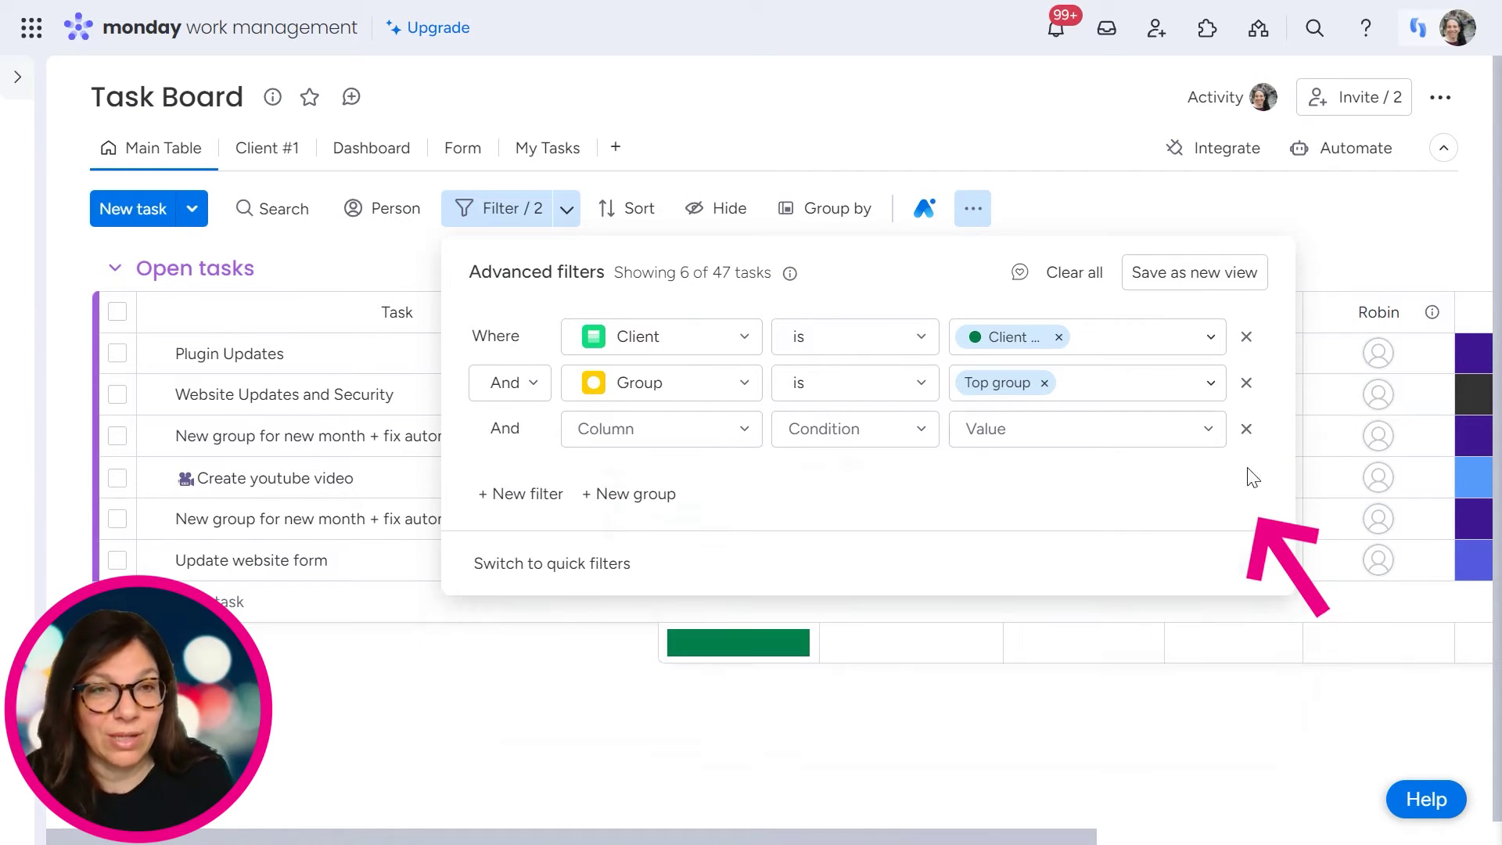
left_click(1246, 433)
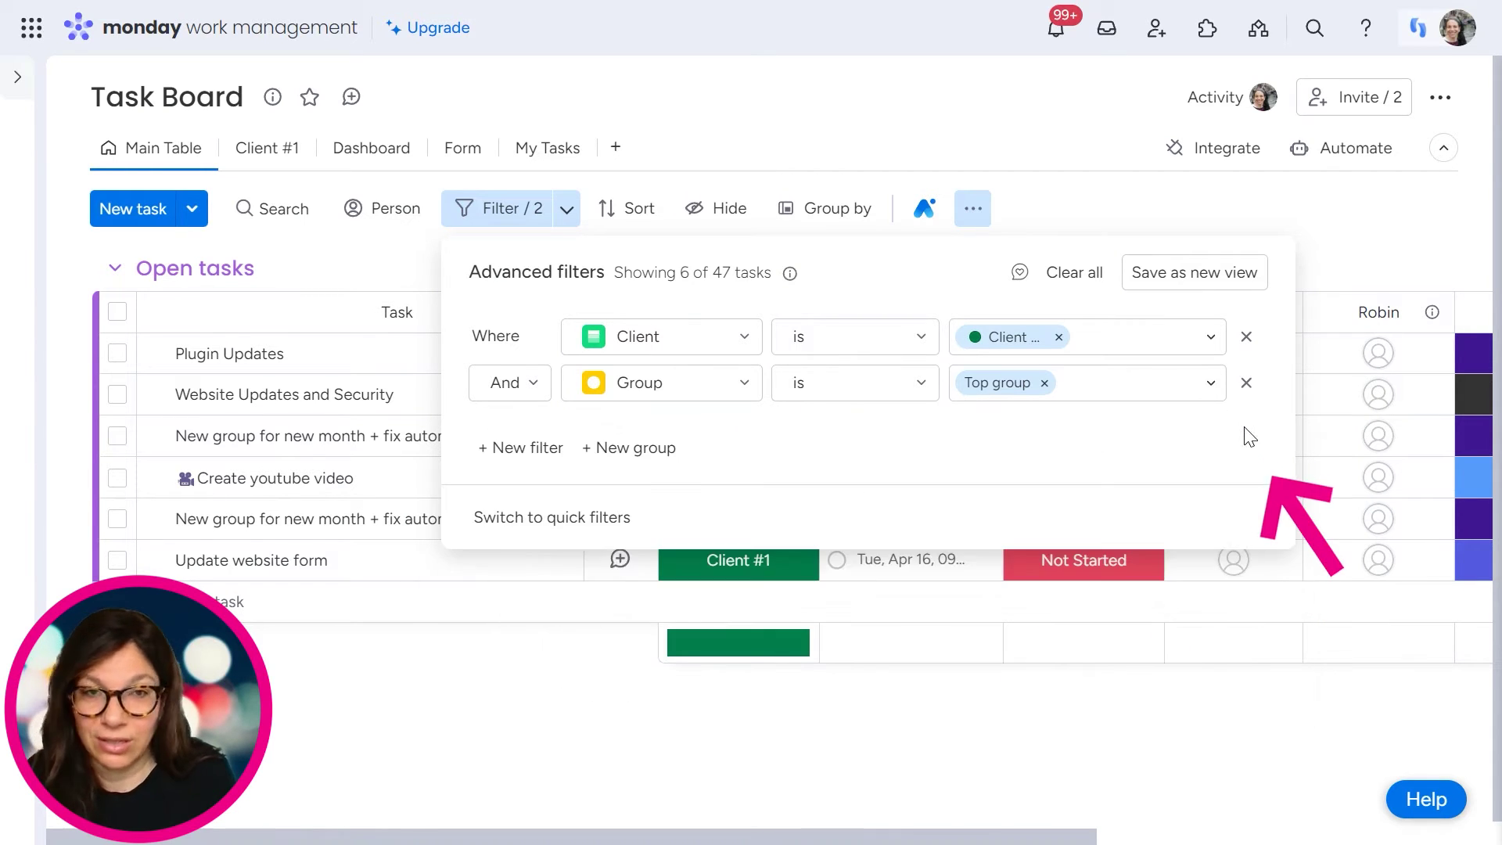
left_click(1246, 384)
Change the remaining rule's column from Client to Due Date, then check the Due Date column menu
left_click(747, 340)
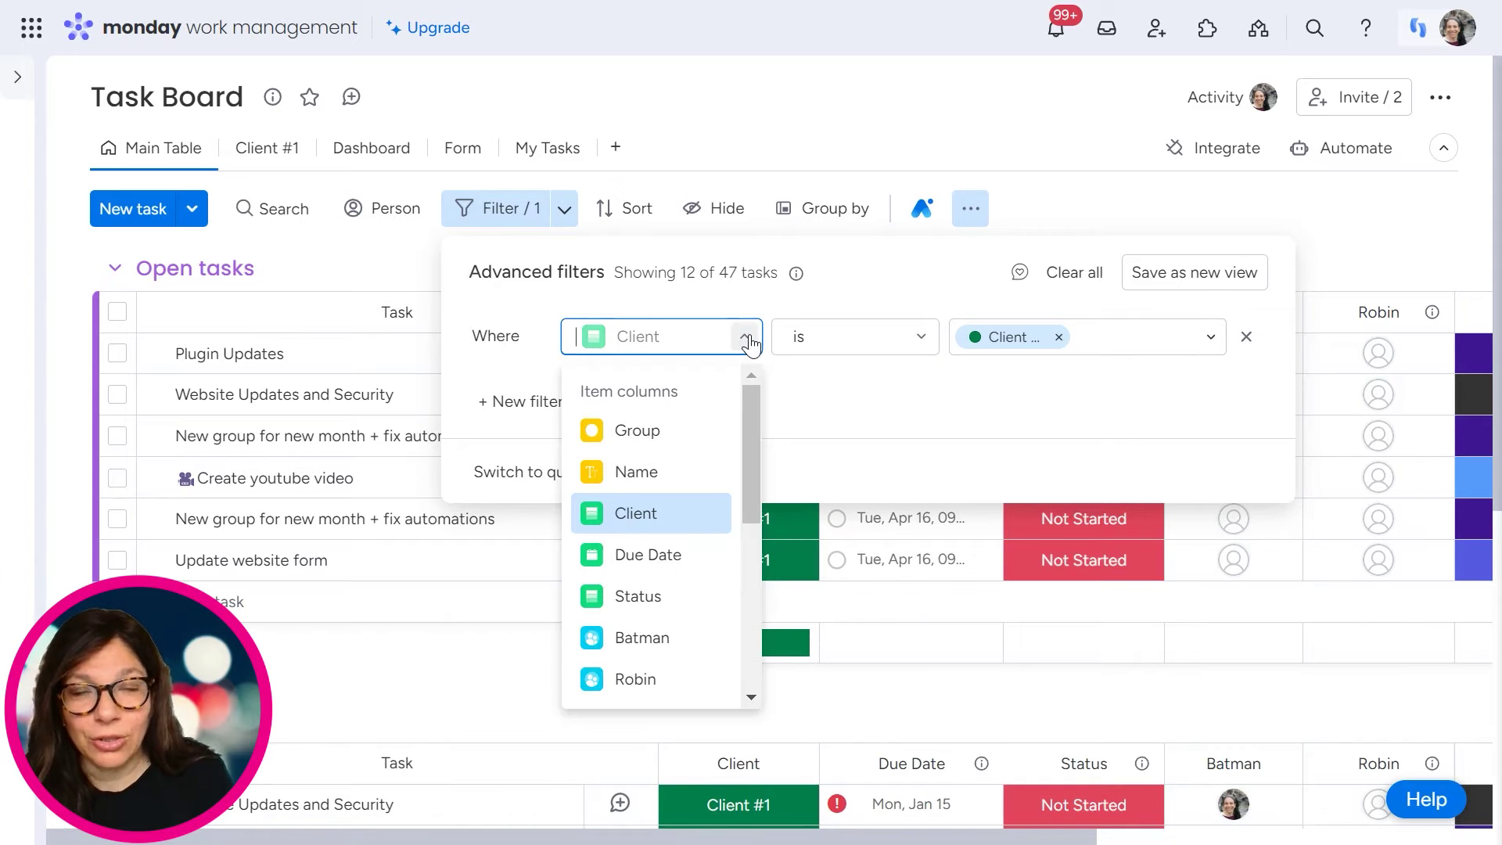
left_click(640, 556)
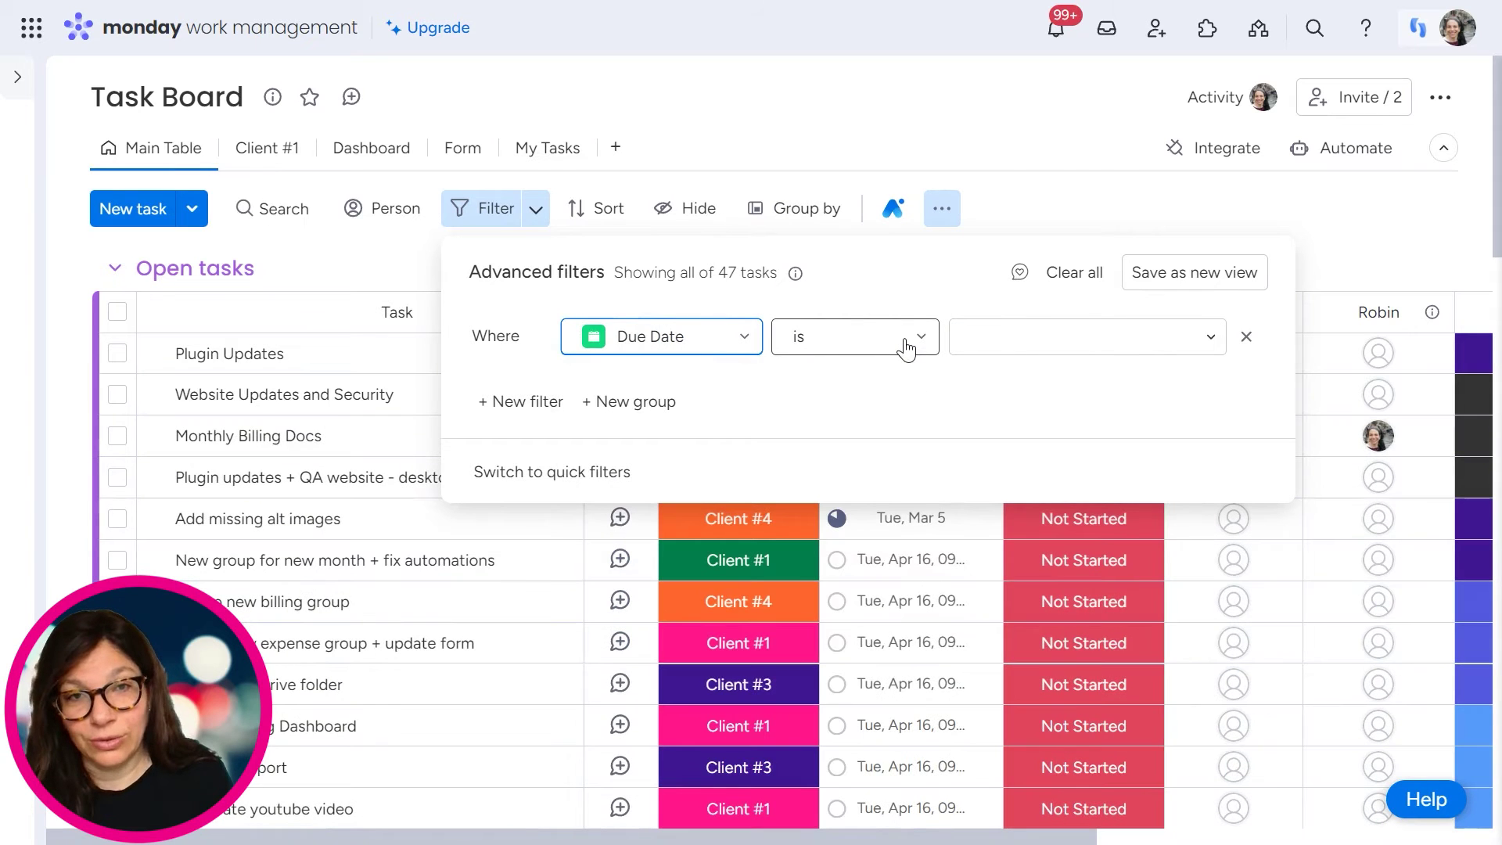
left_click(1084, 178)
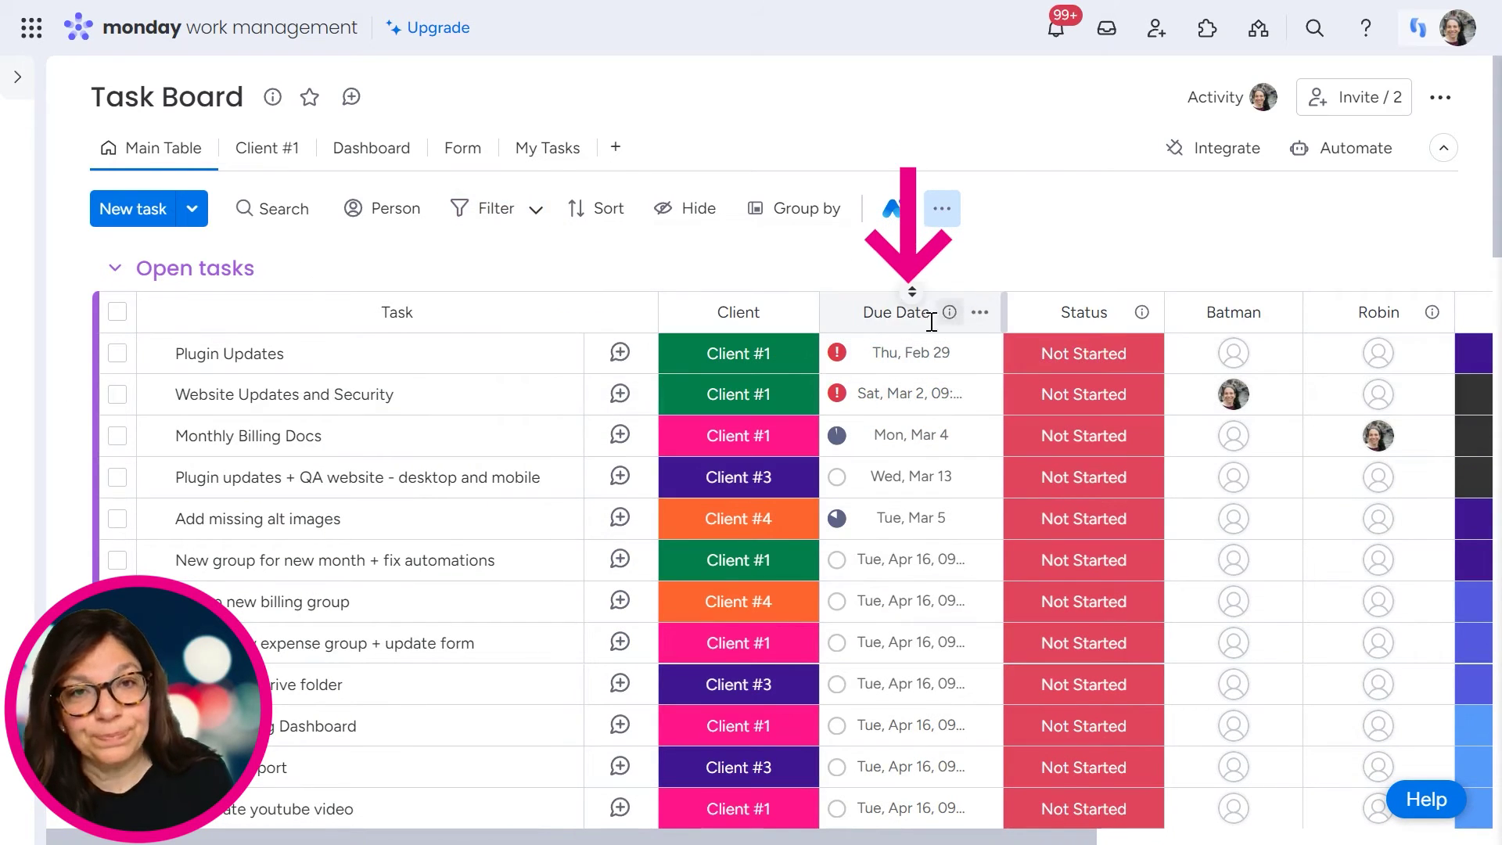
left_click(982, 313)
mouse_move(789, 372)
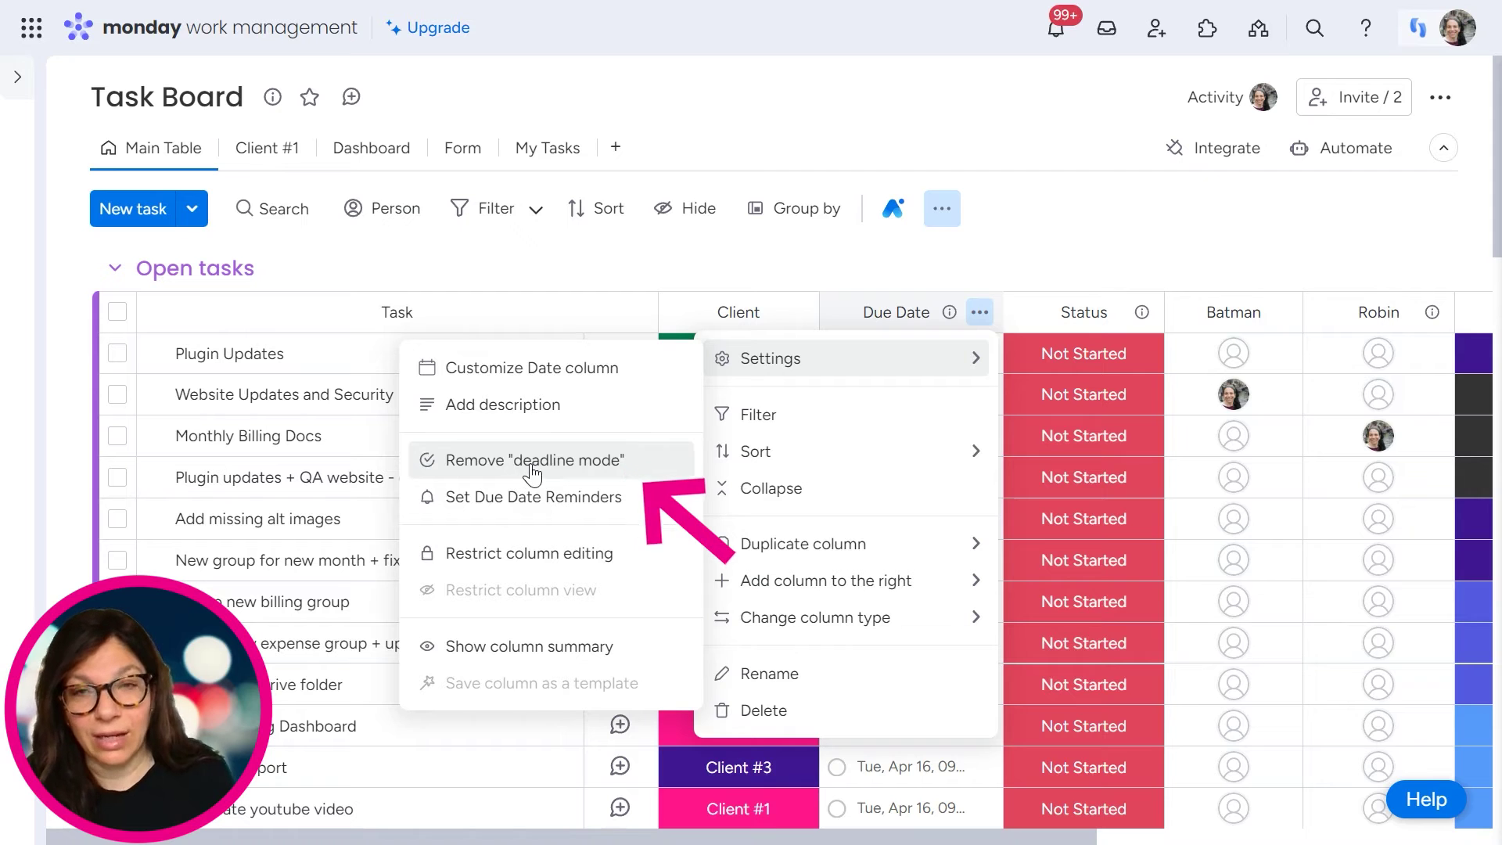
left_click(1105, 222)
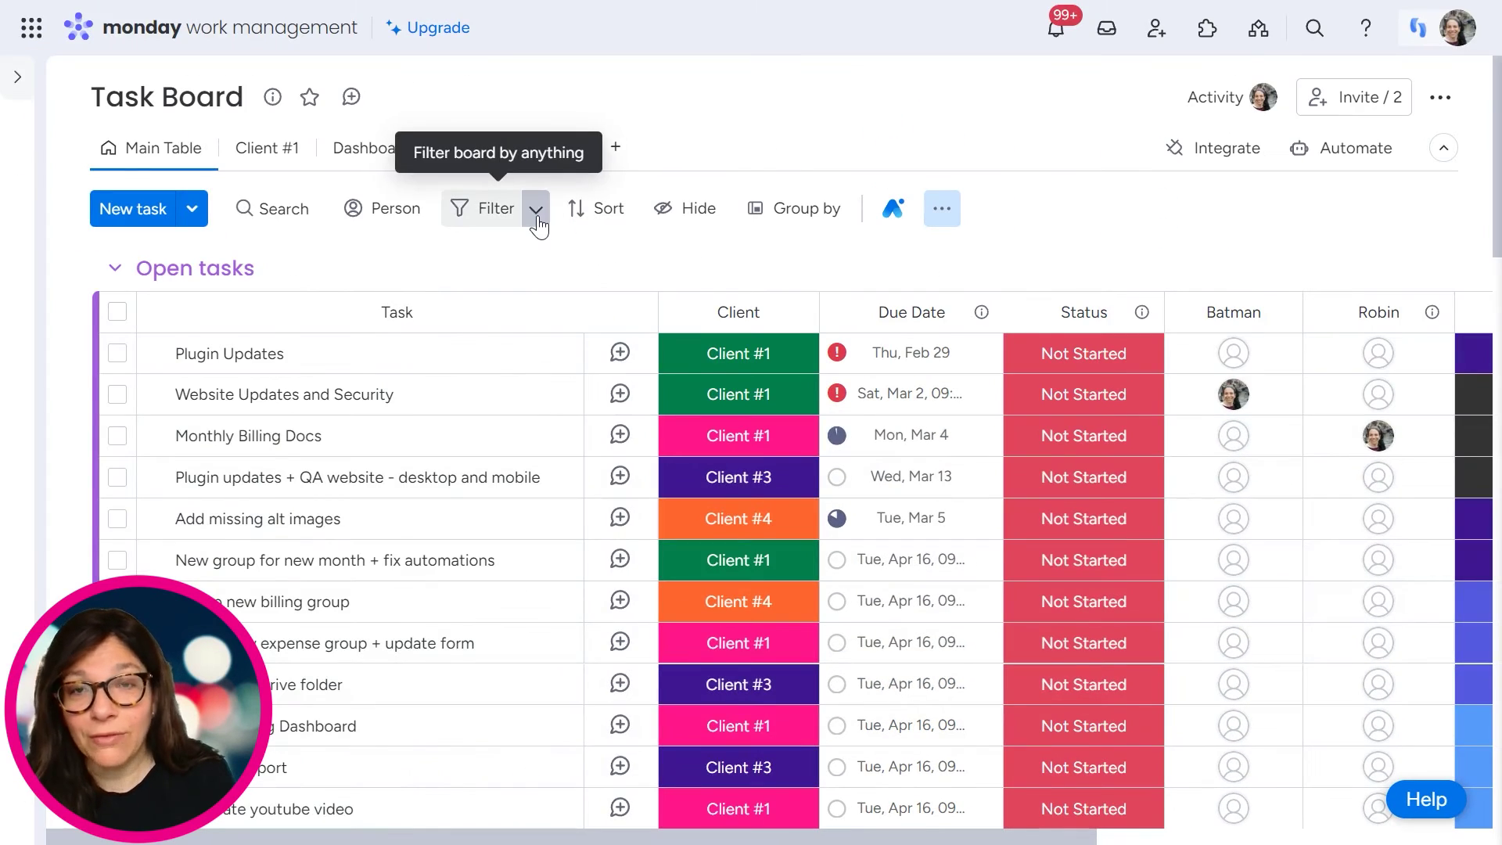
Set the rule to Due Date is, trying the Overdue value and then Today
left_click(539, 226)
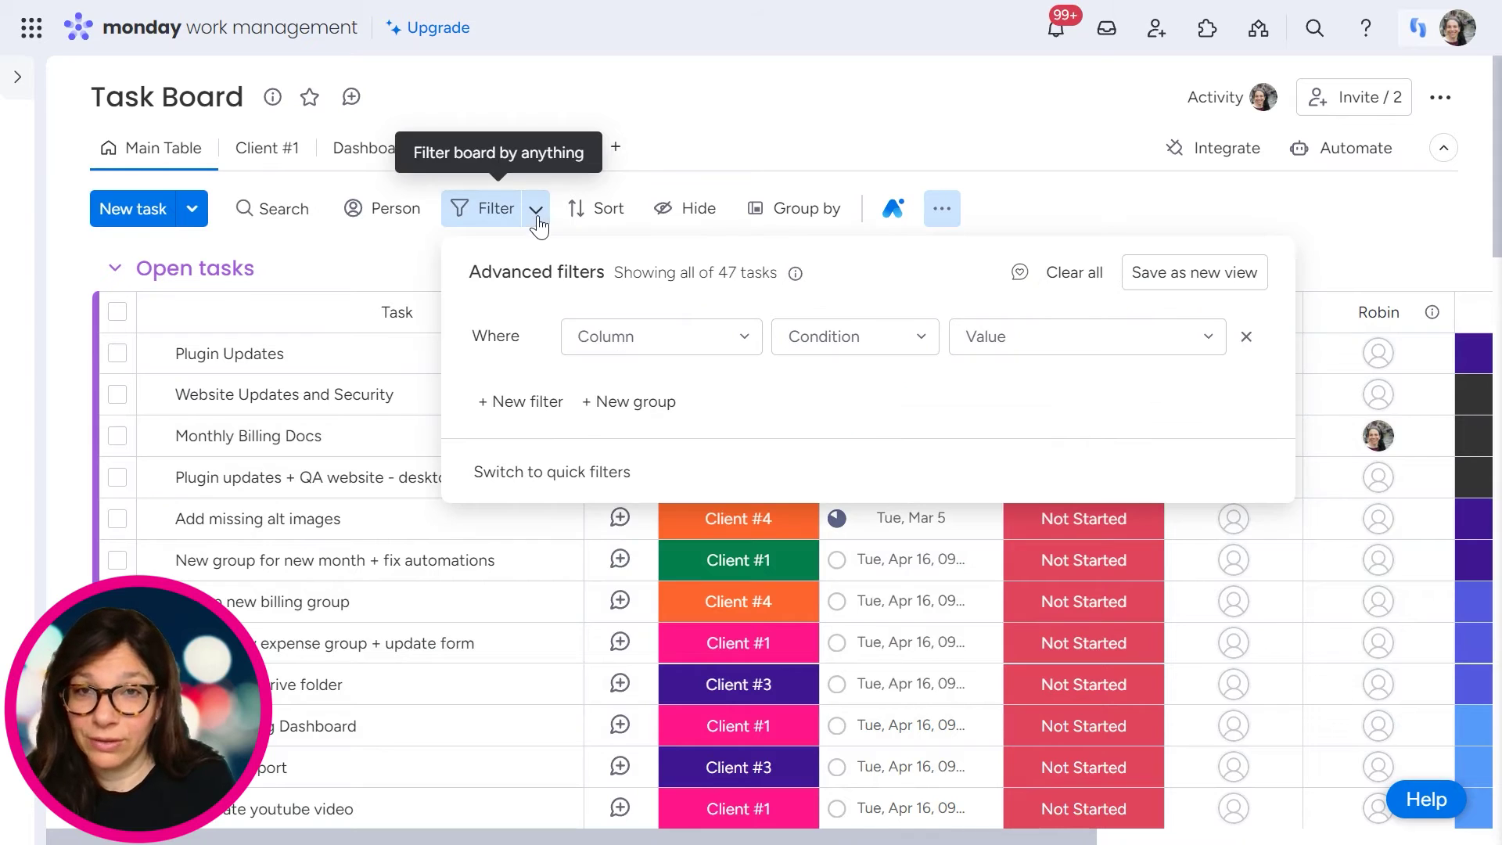
left_click(747, 338)
left_click(647, 557)
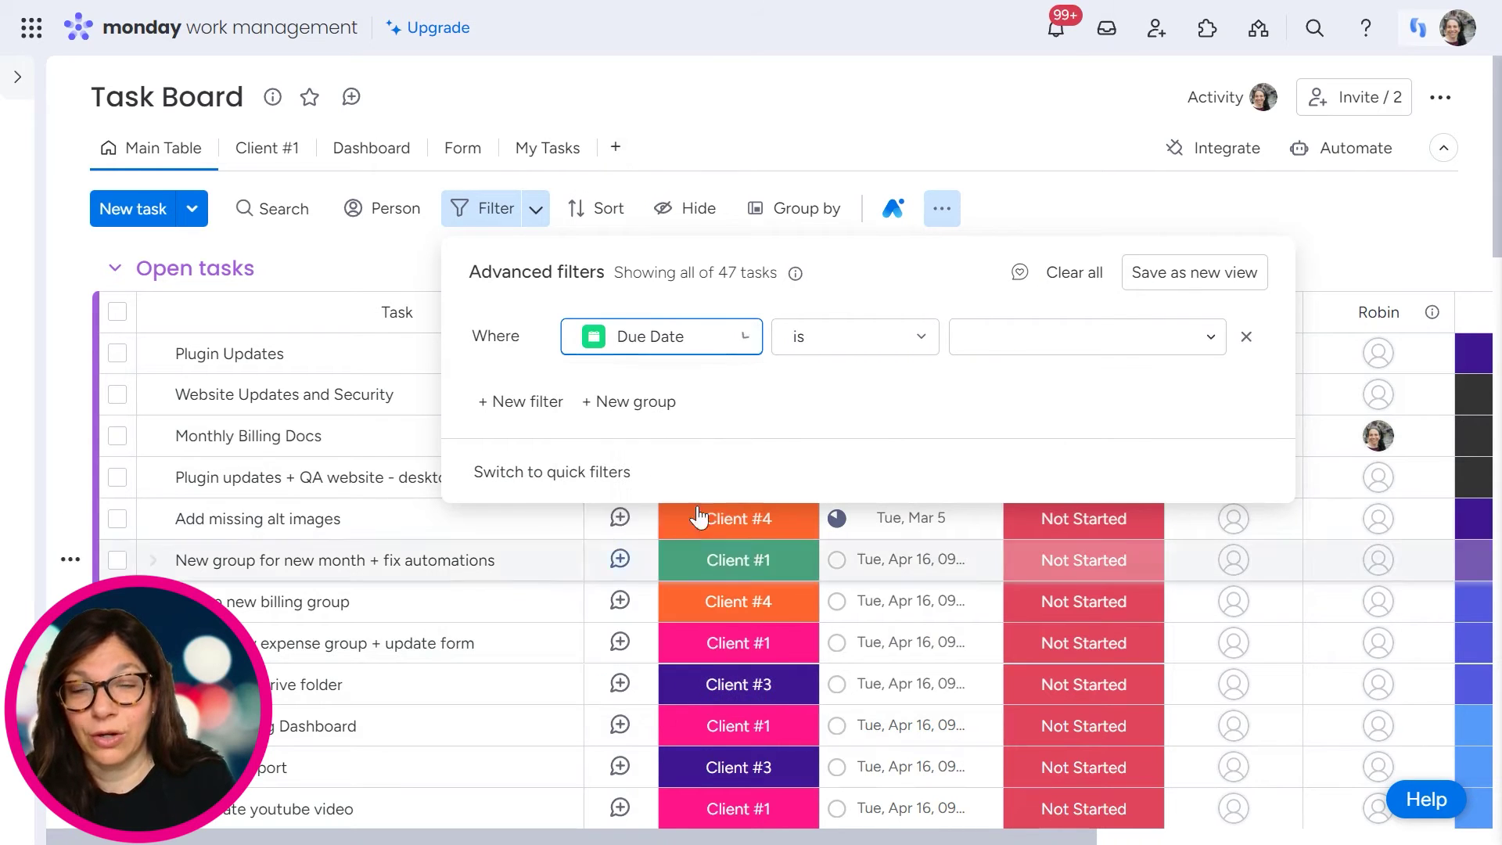
left_click(1014, 358)
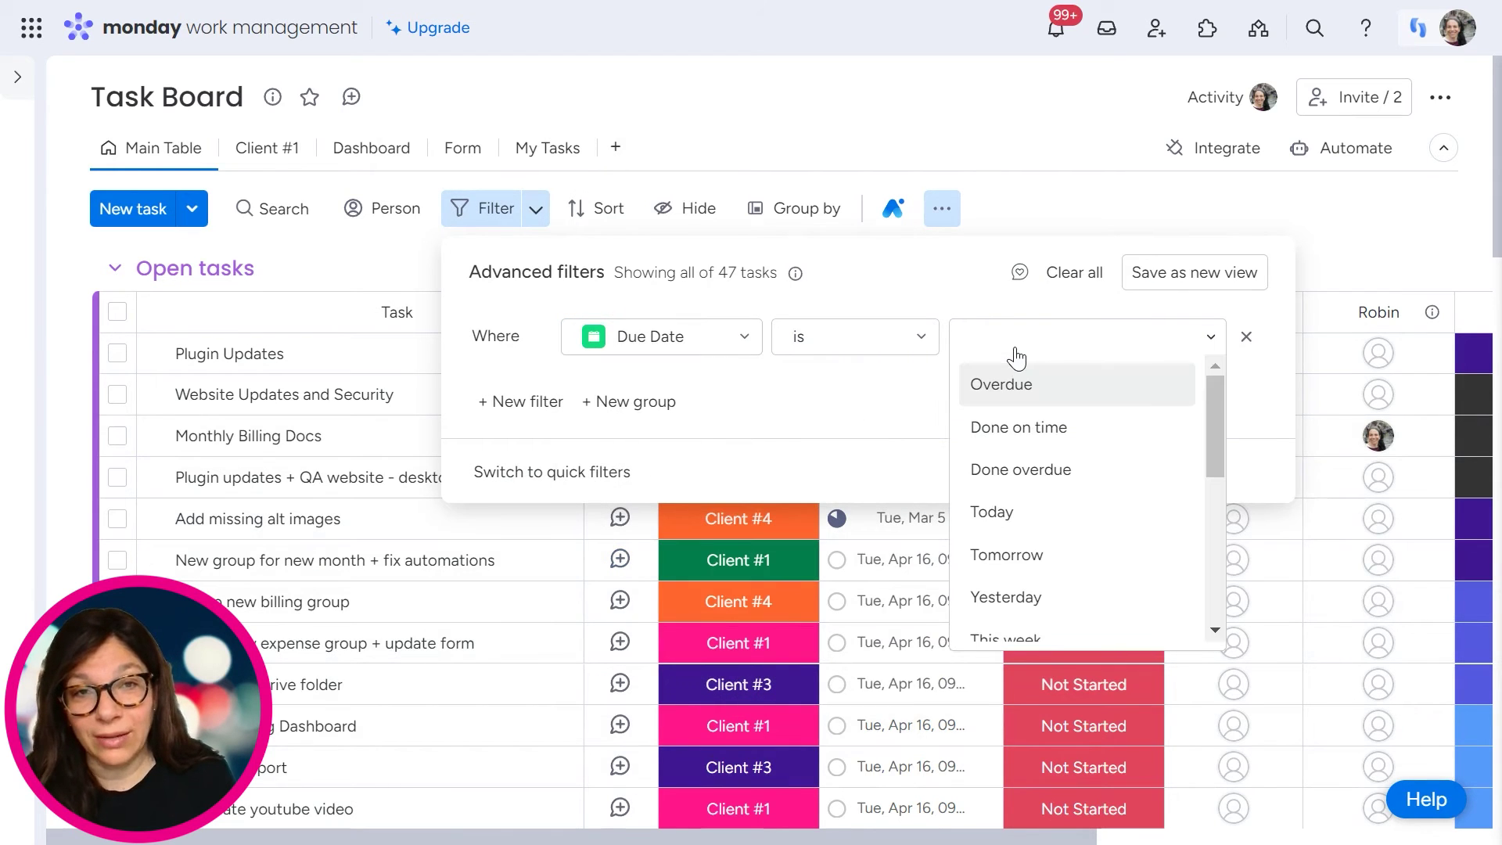
left_click(1062, 396)
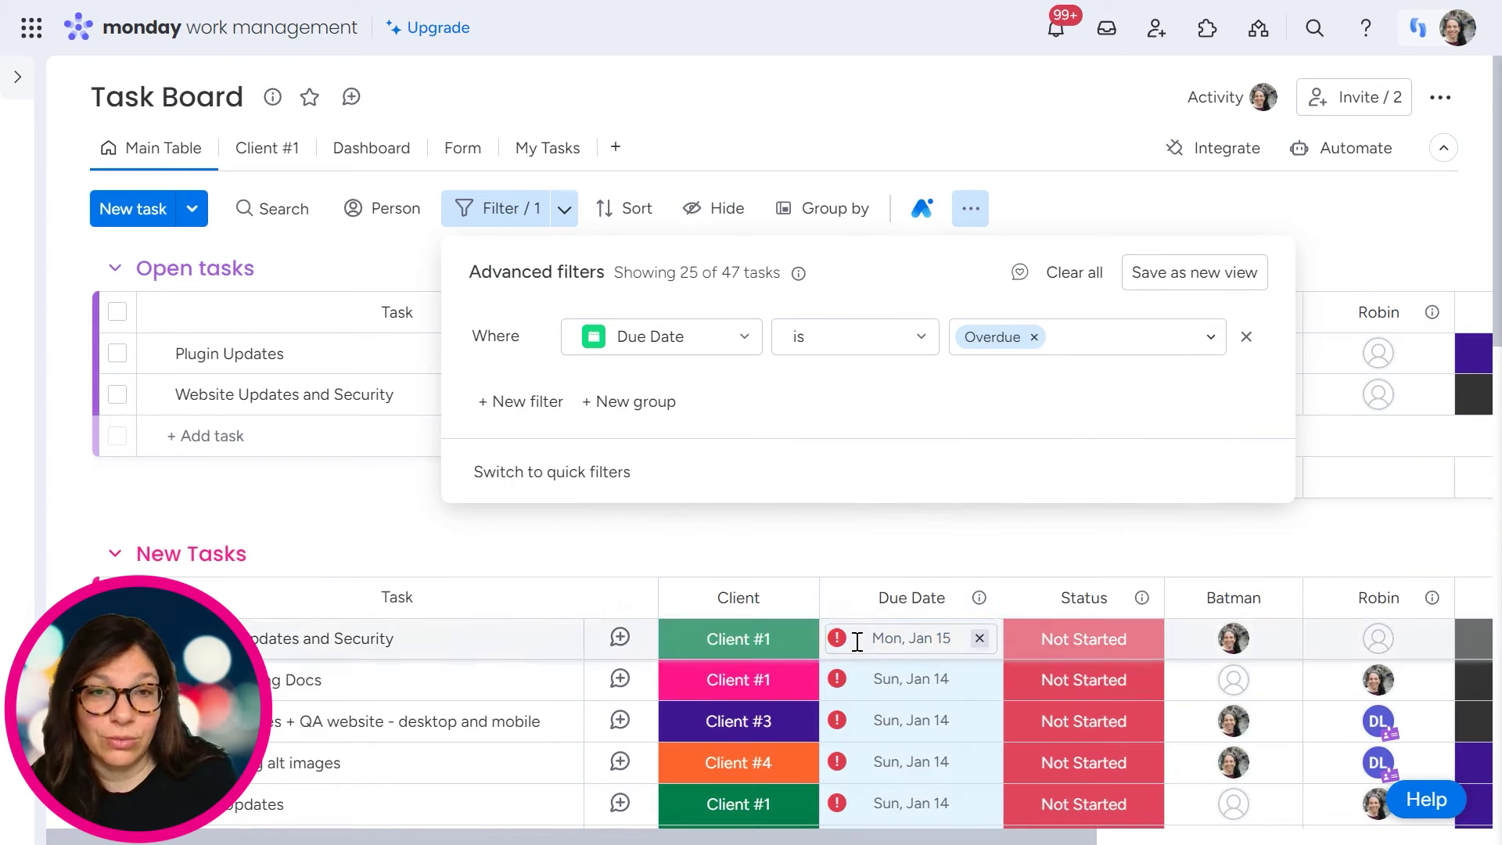
left_click(1035, 339)
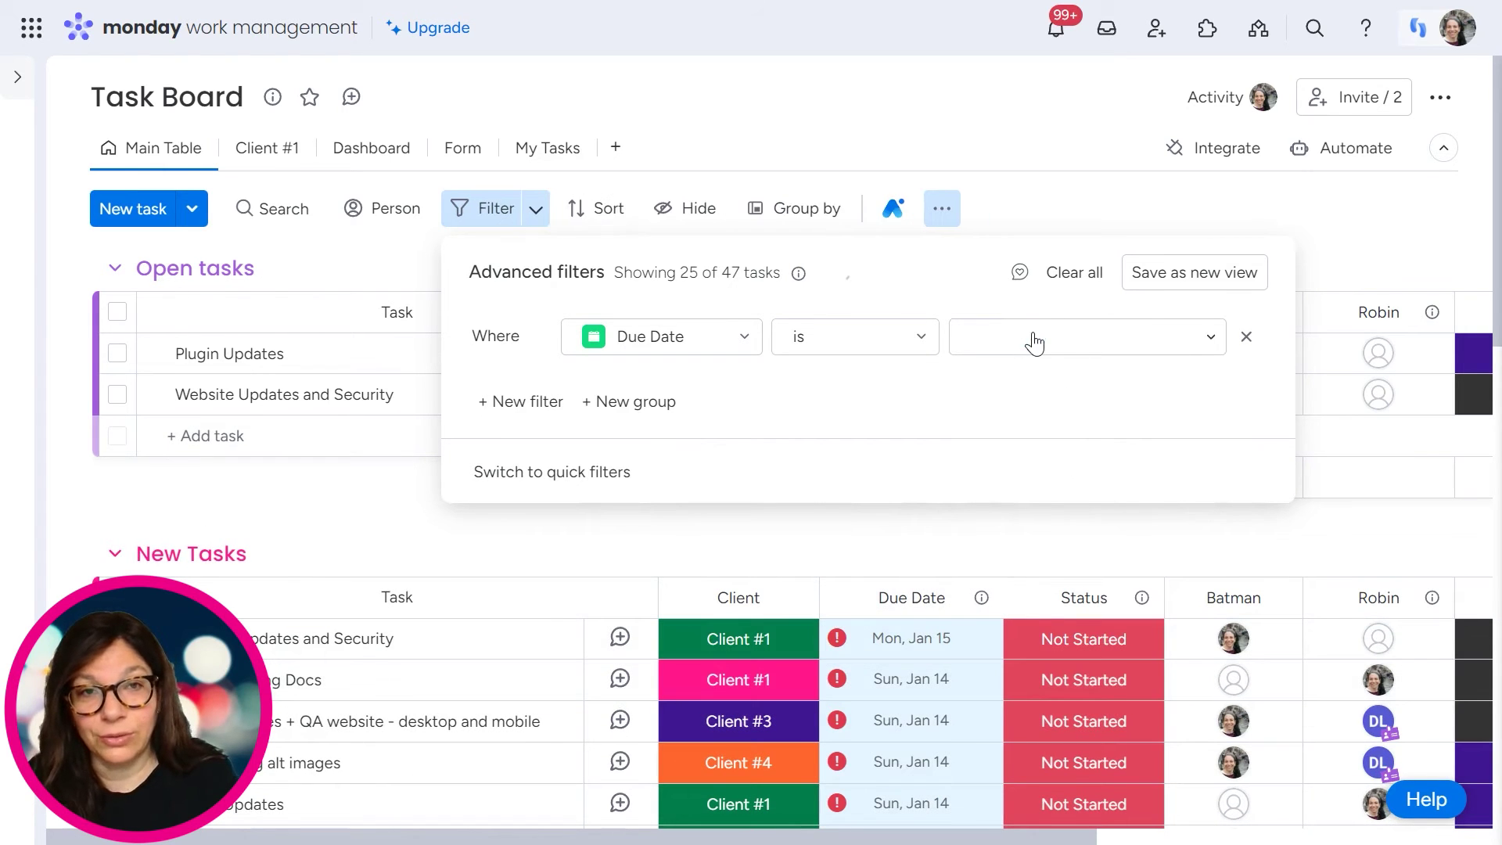
left_click(1036, 518)
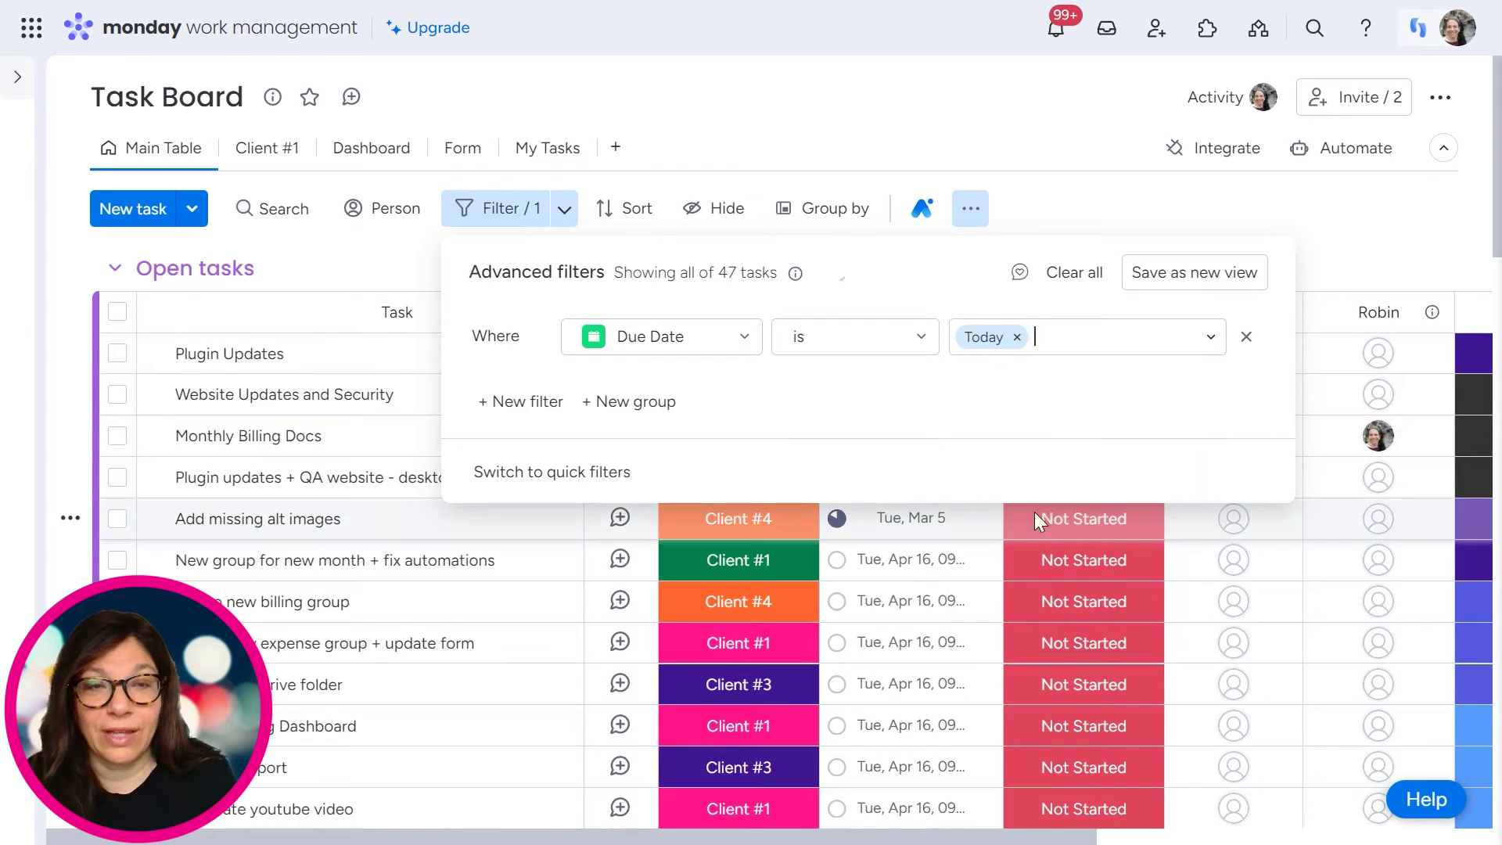
Remove Today, try This week, then remove it so the Due Date value stays empty
left_click(1018, 338)
left_click(1044, 349)
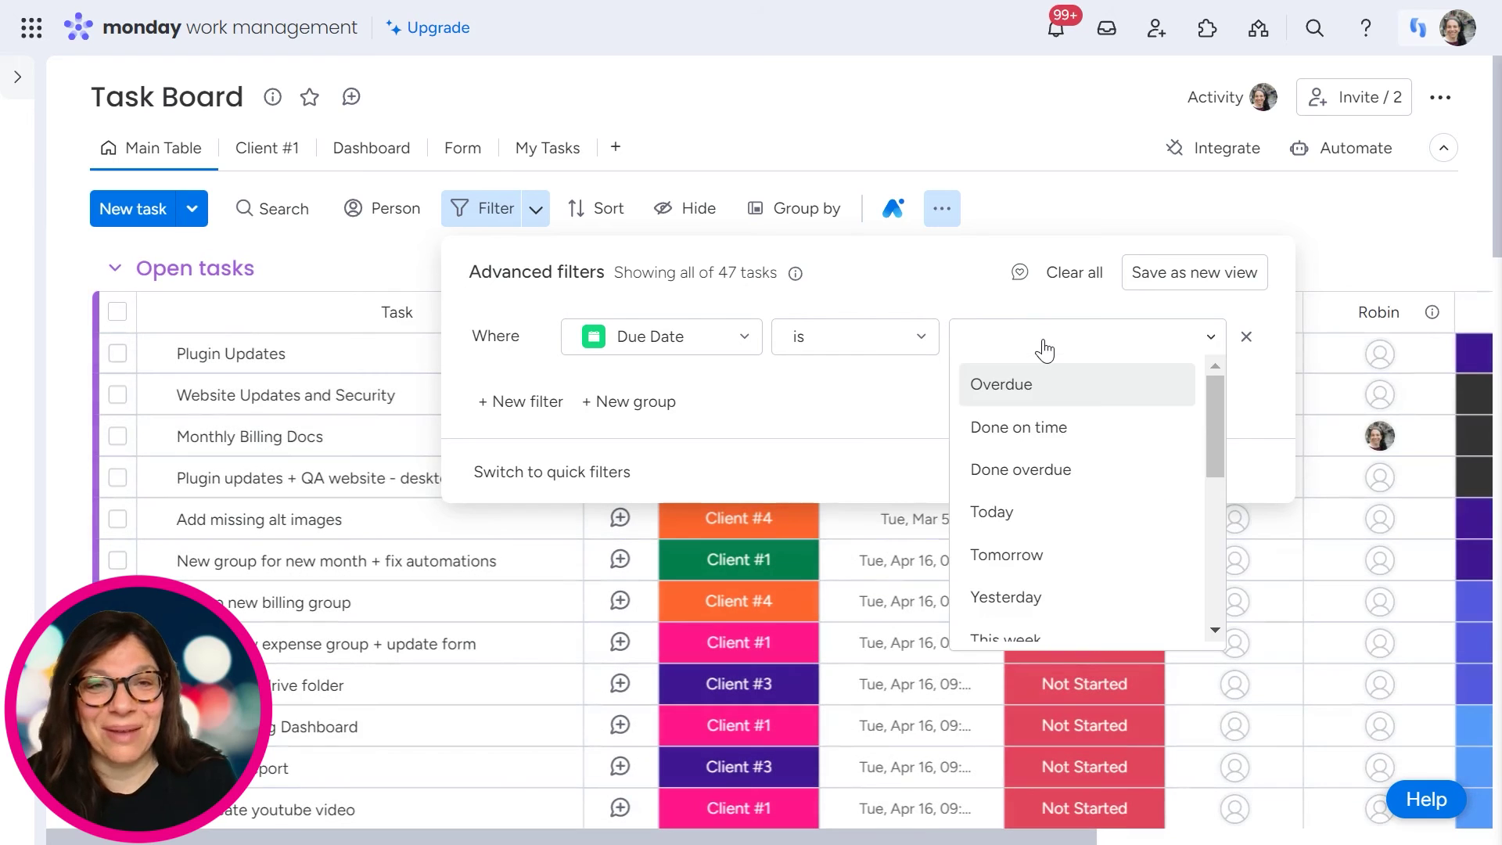
scroll(1058, 431, "down", 2)
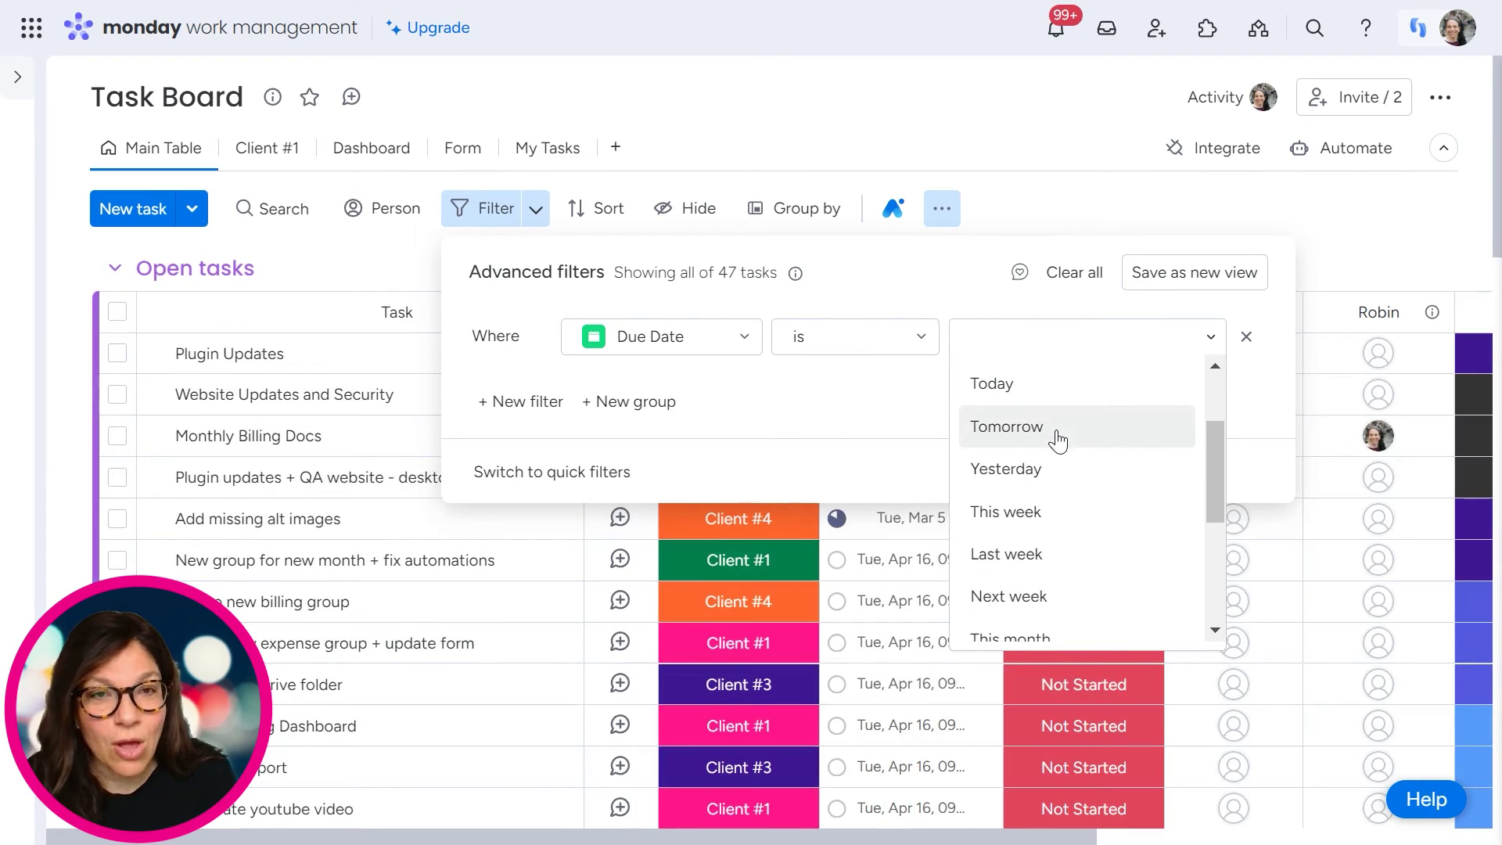
left_click(1049, 515)
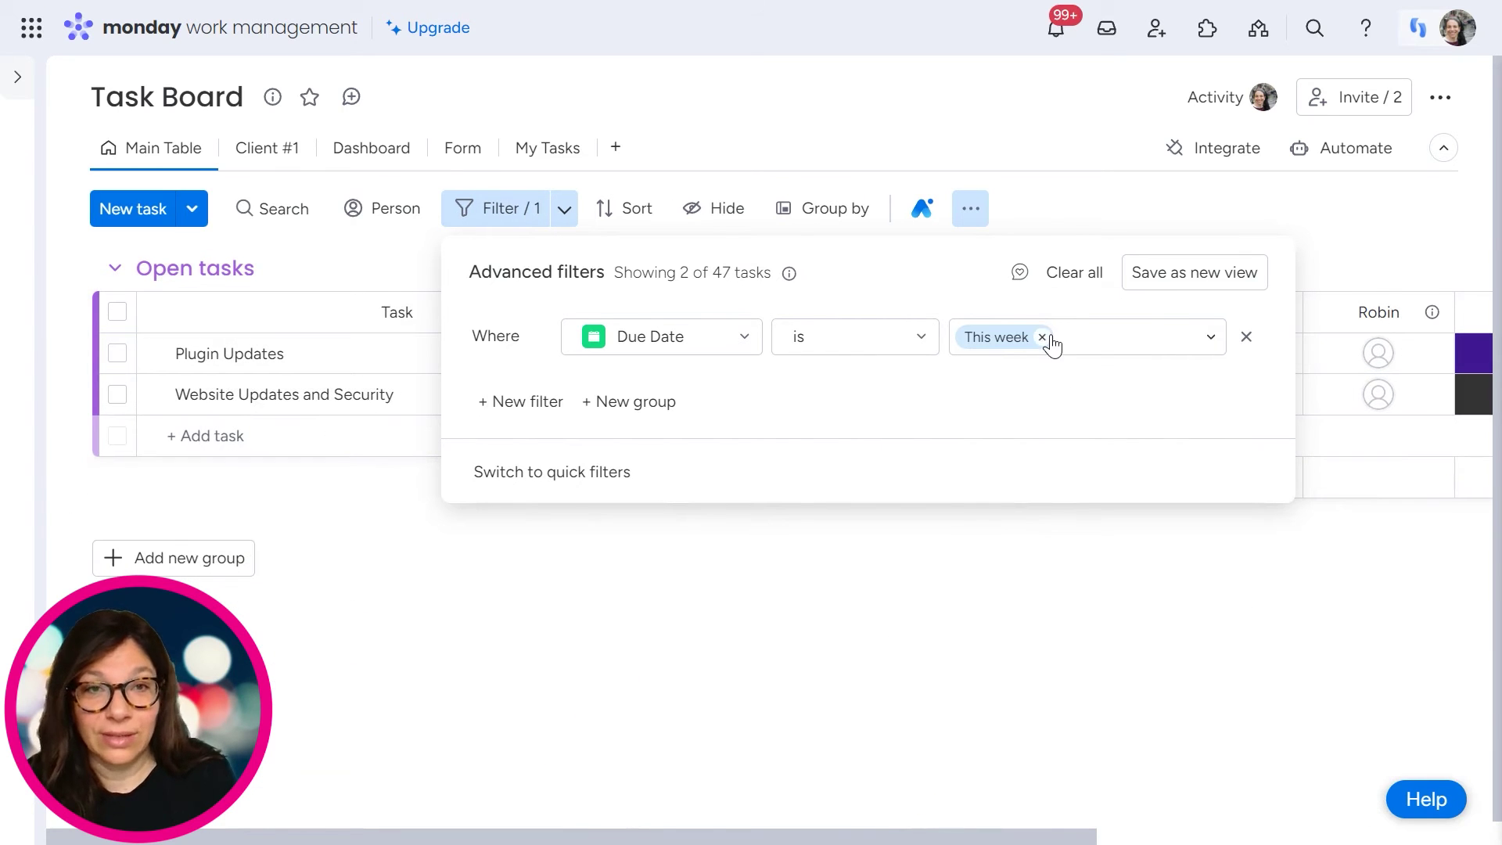
left_click(1044, 338)
left_click(1053, 346)
scroll(1087, 470, "down", 3)
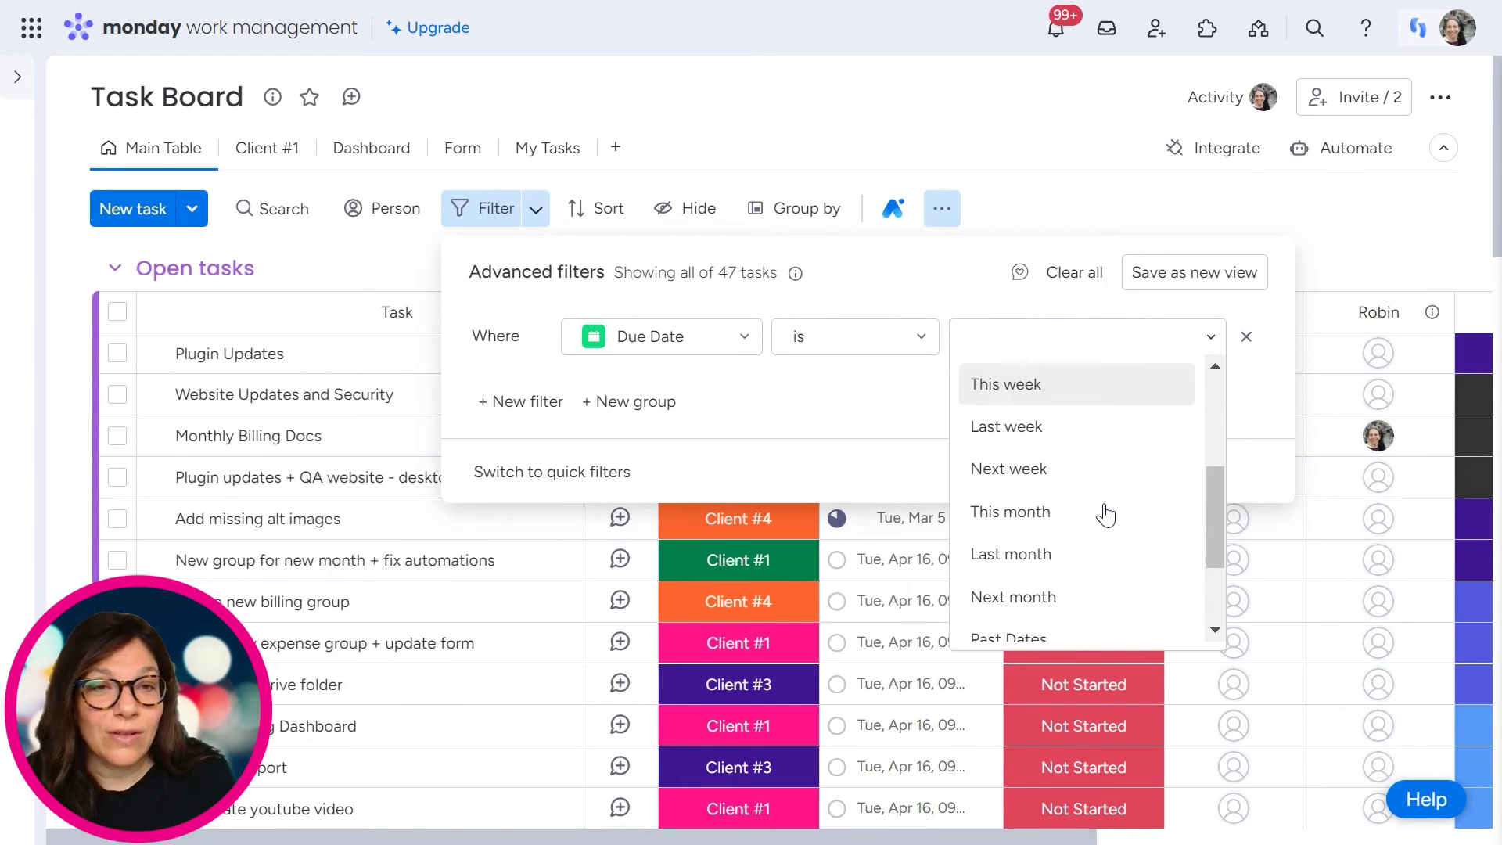
scroll(1090, 477, "down", 2)
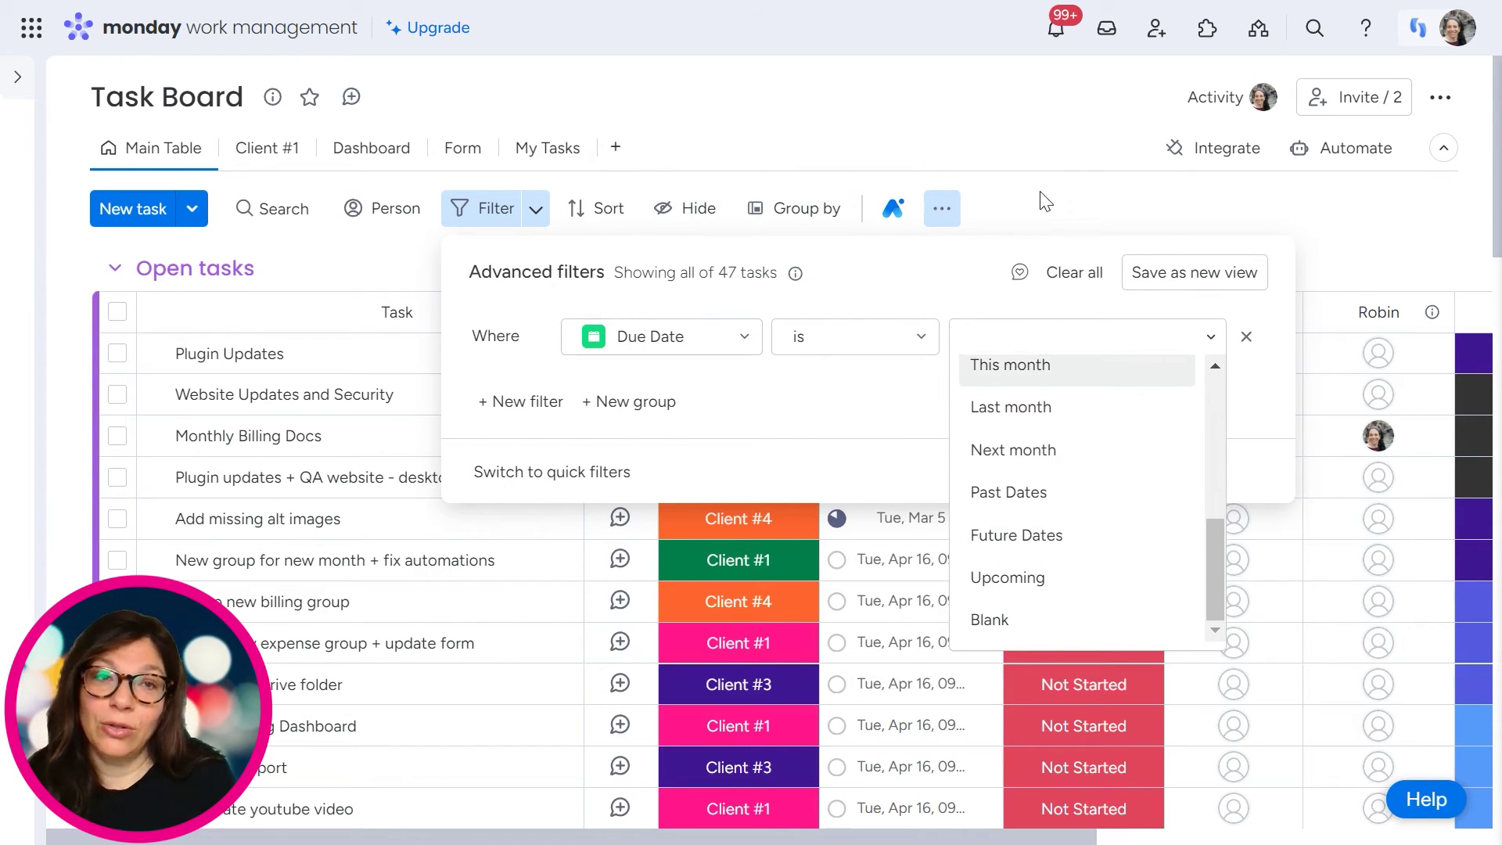
Review the Client #1 view's filter in the quick filter layout, then go to the Dashboard
key("Escape")
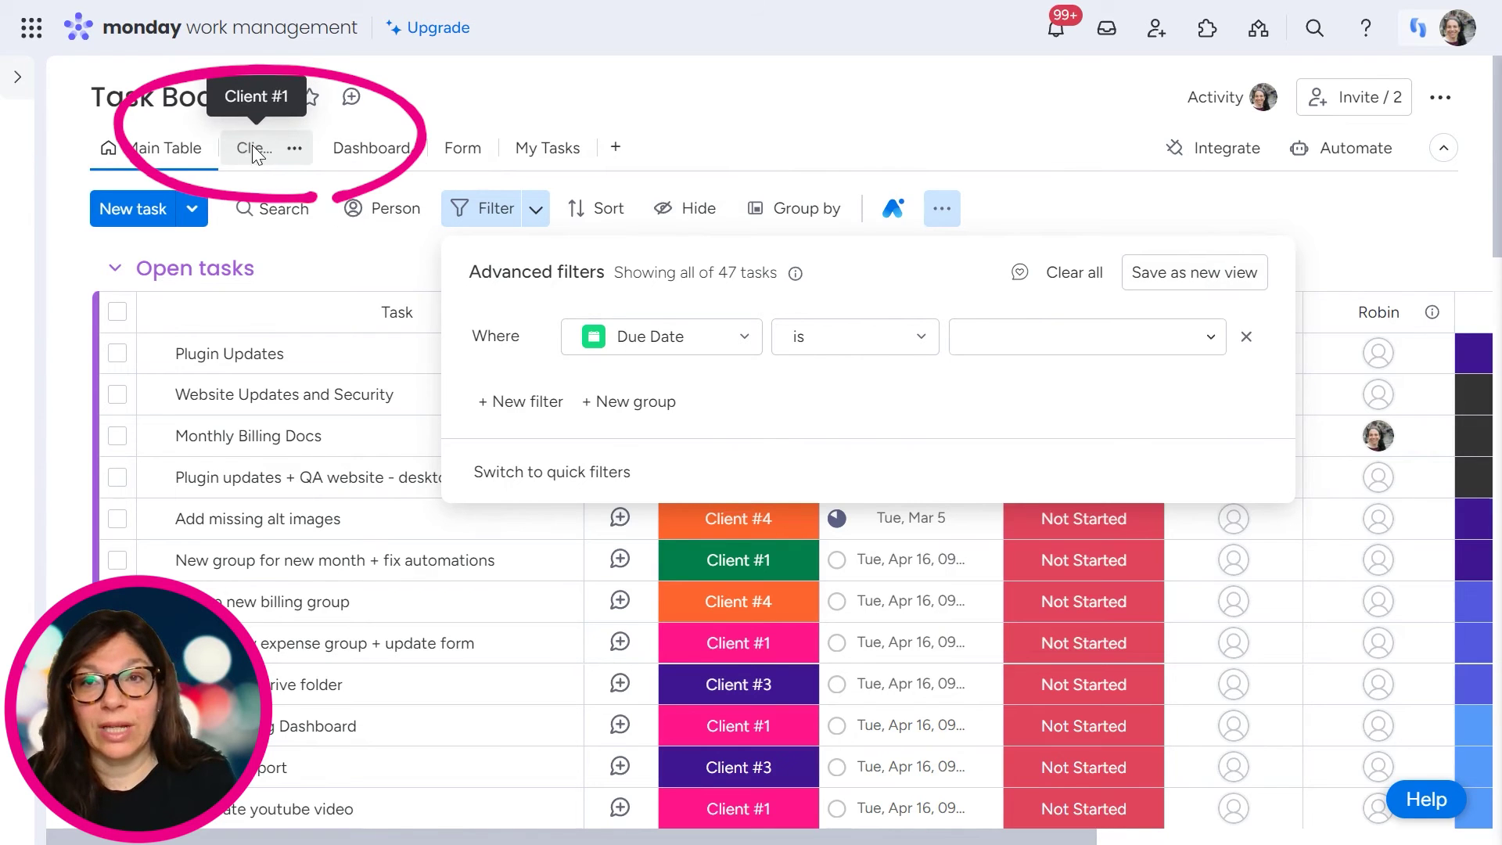
left_click(253, 156)
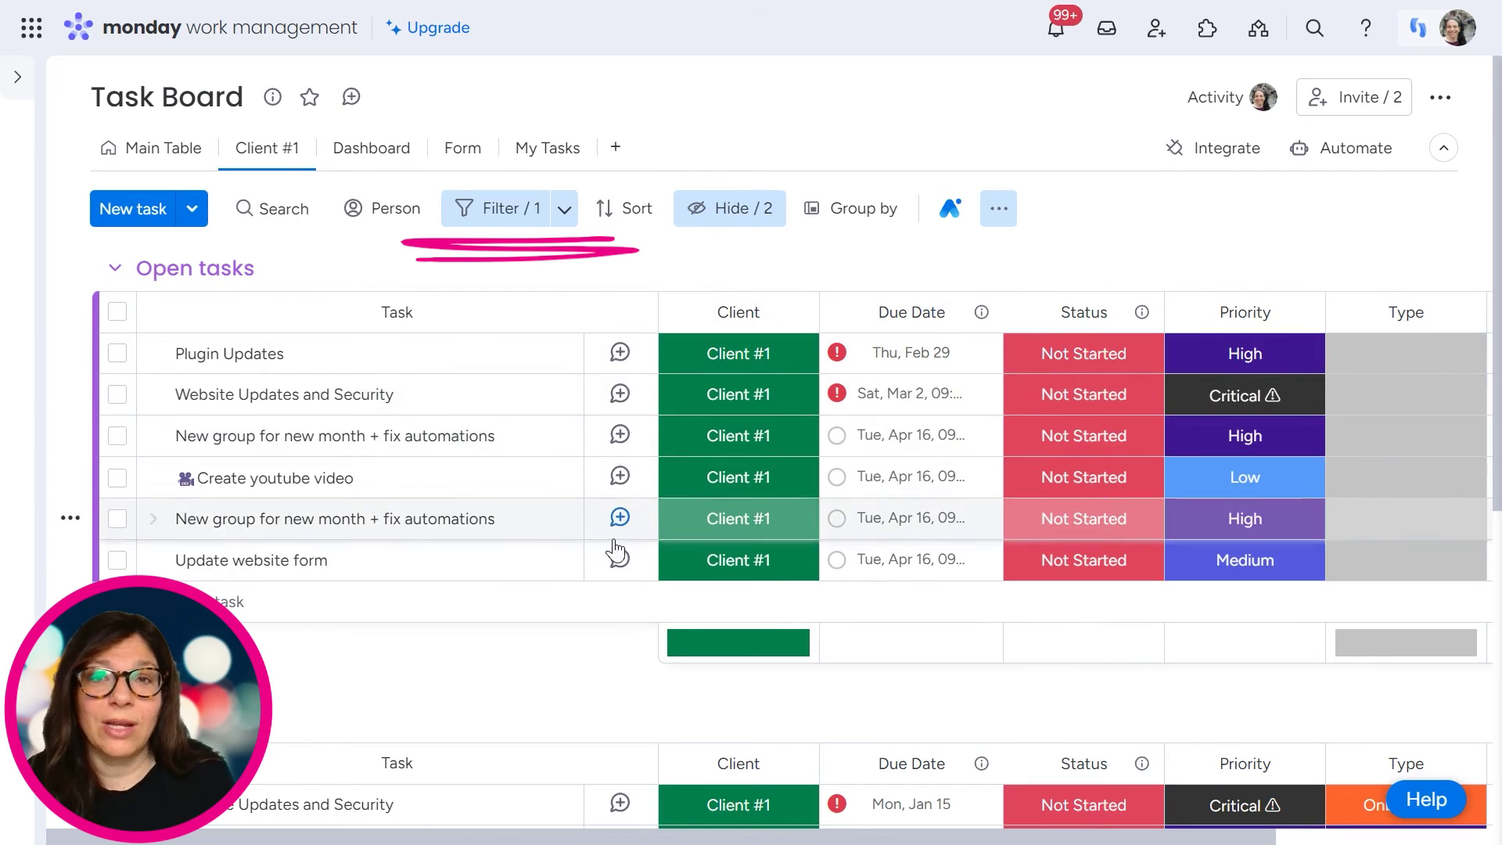
left_click(565, 211)
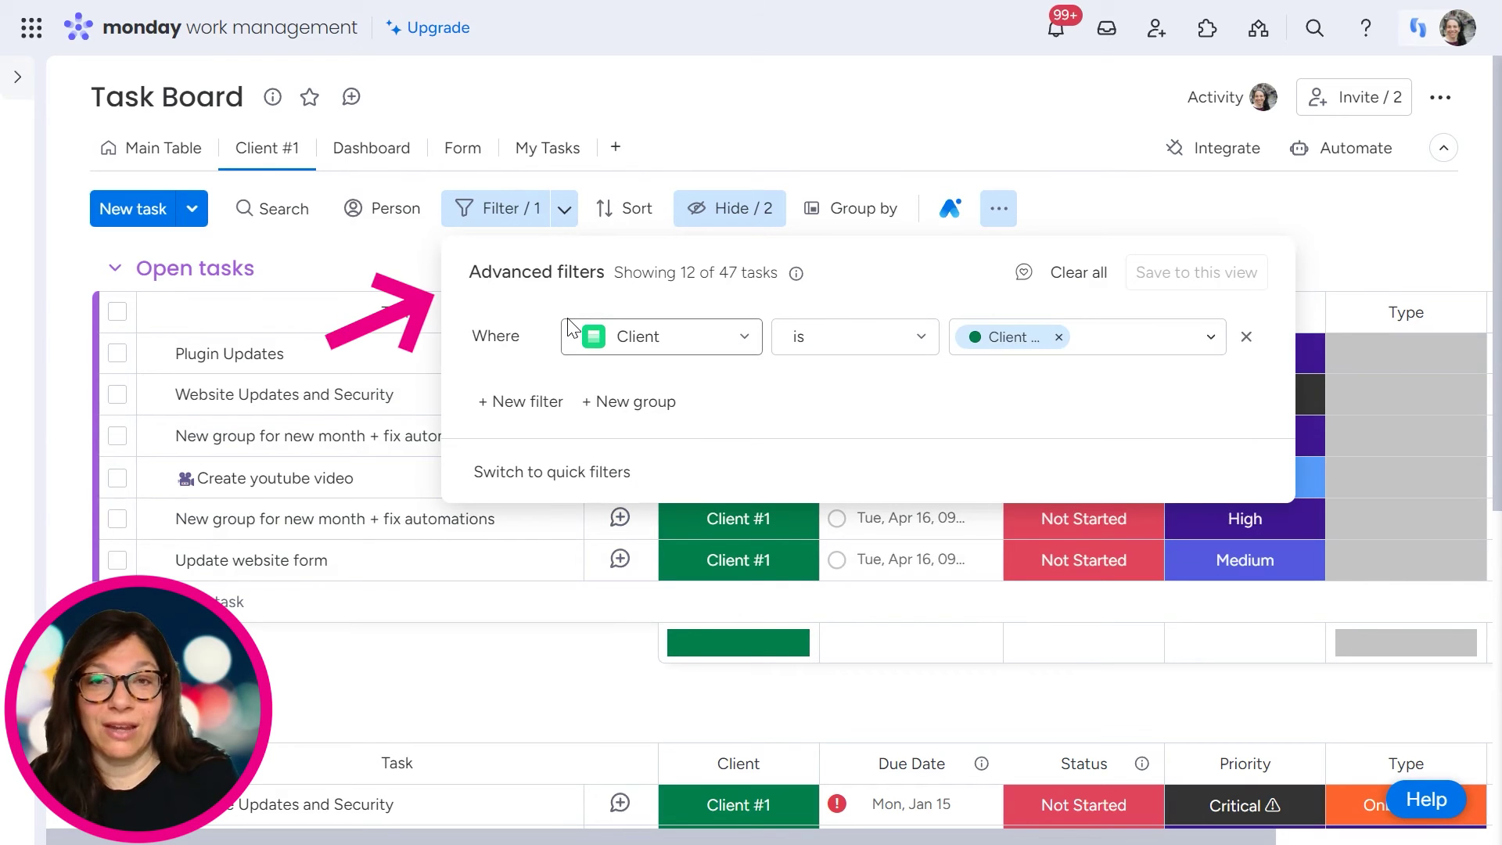
left_click(542, 473)
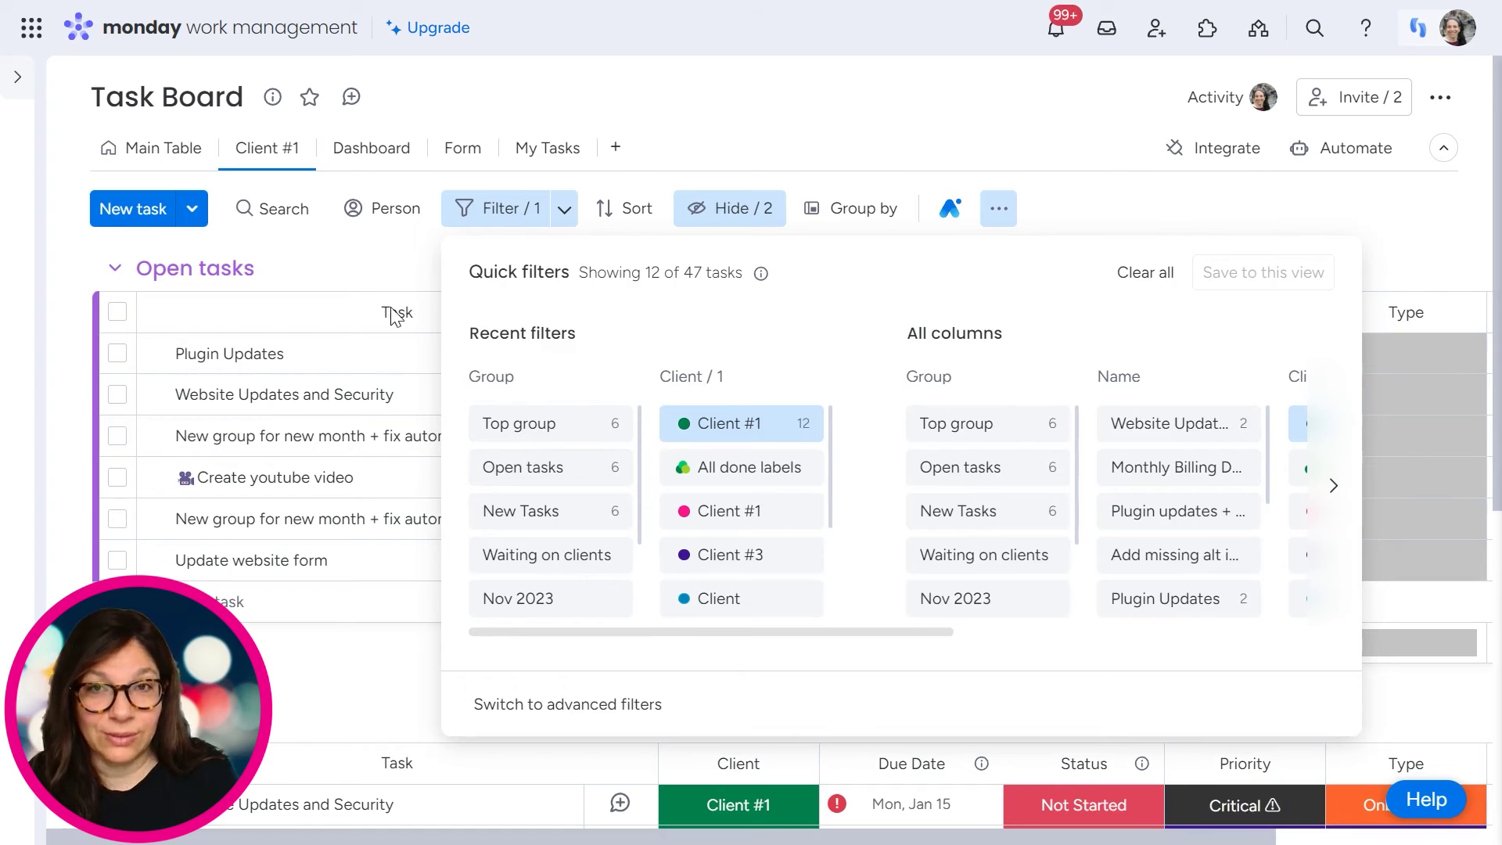
left_click(350, 156)
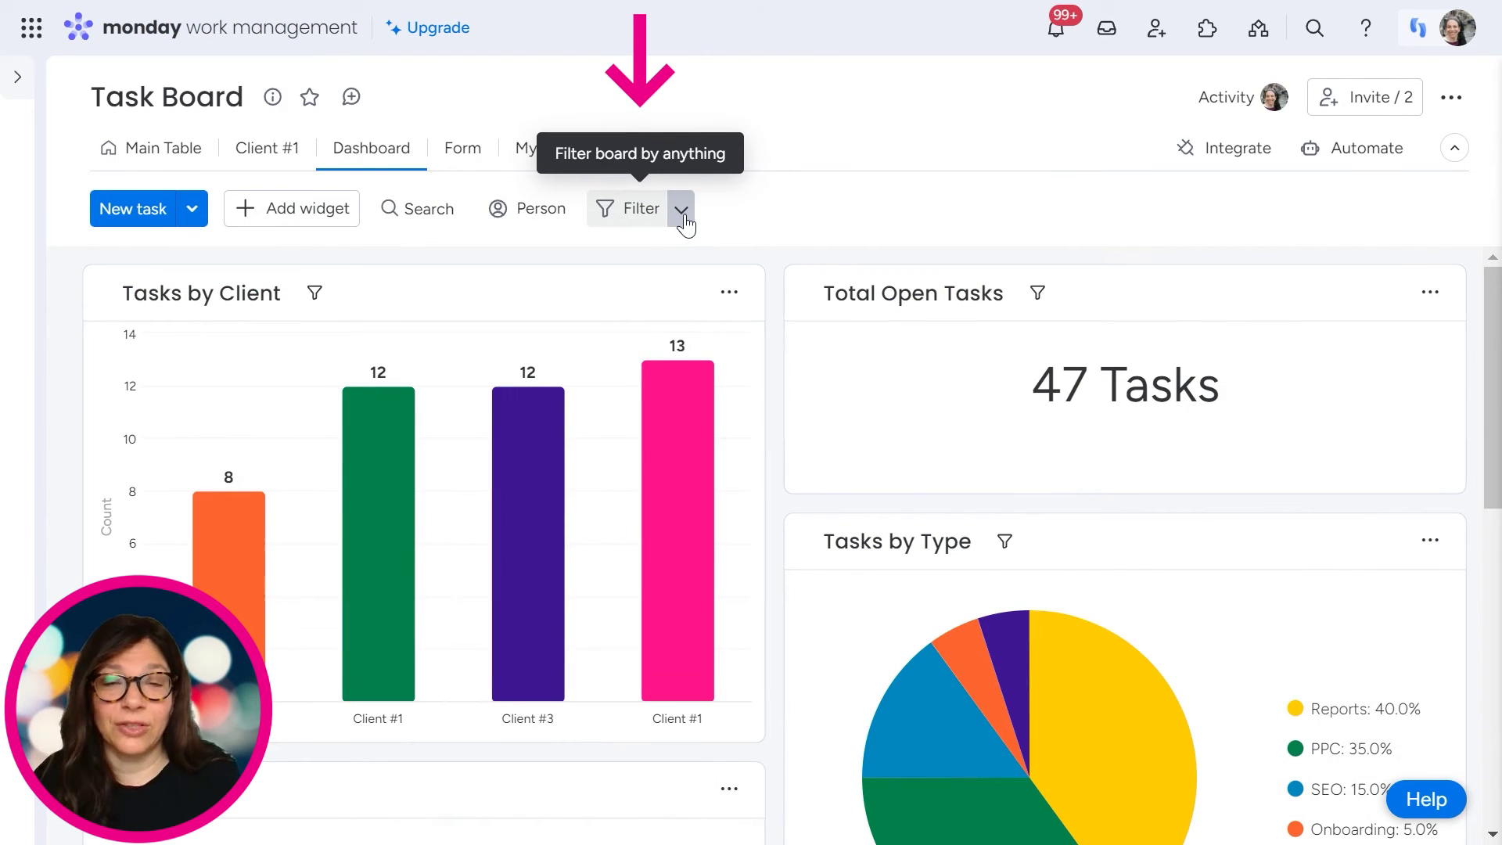
left_click(624, 226)
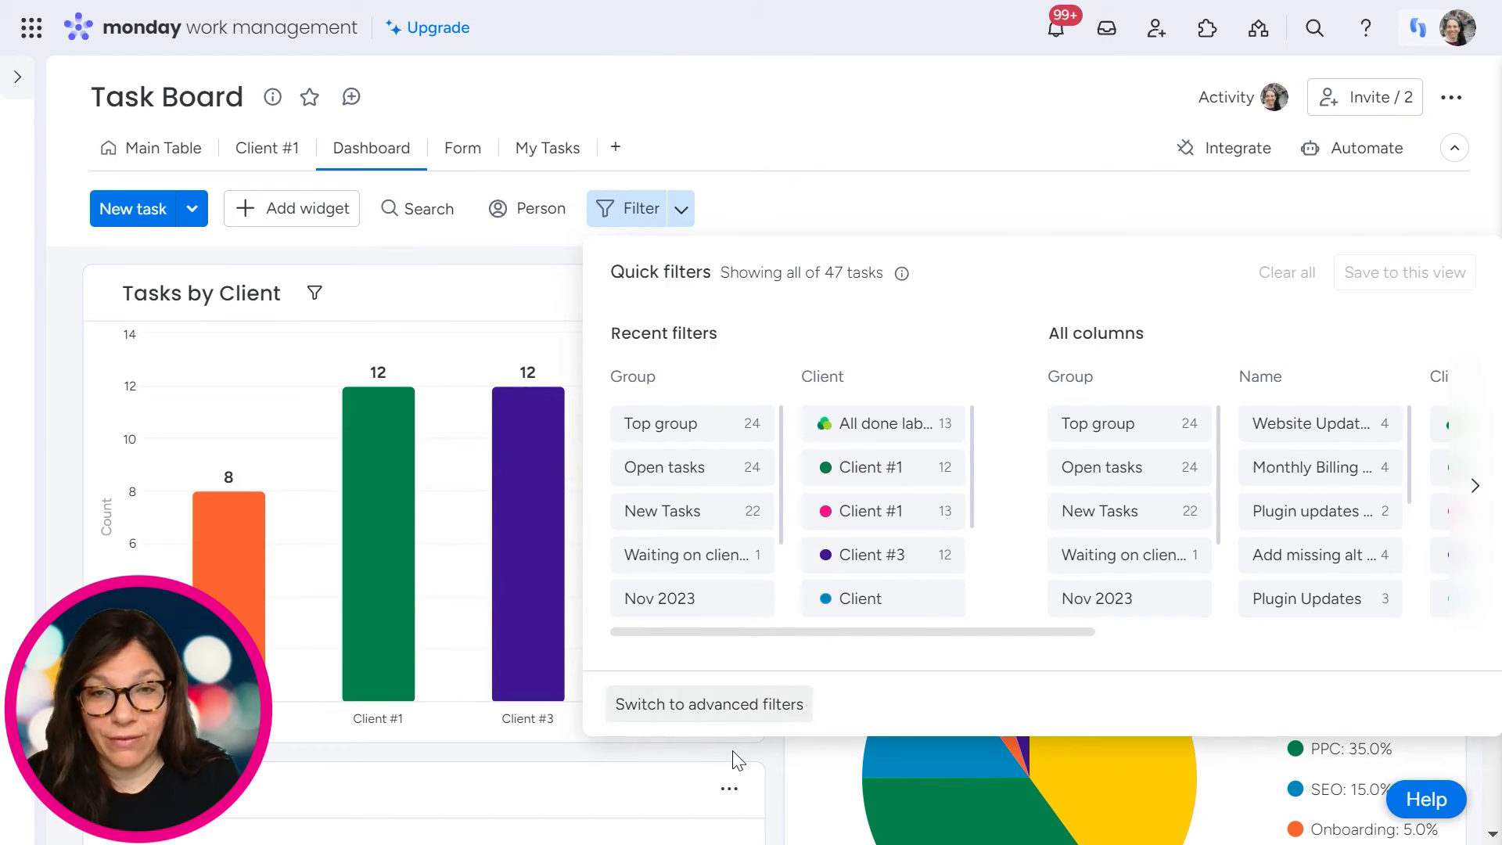
left_click(769, 231)
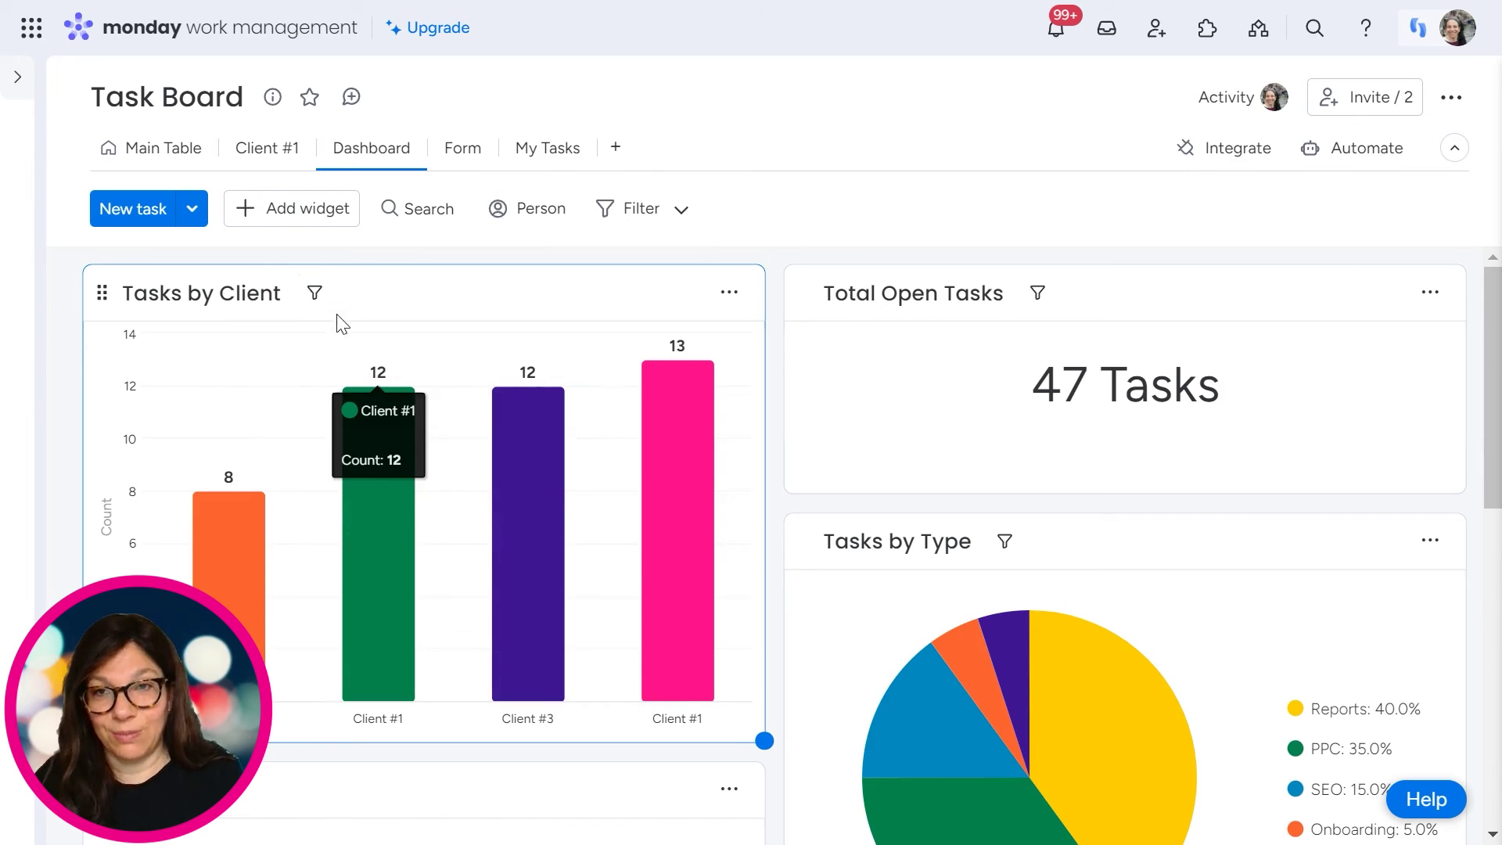
left_click(314, 293)
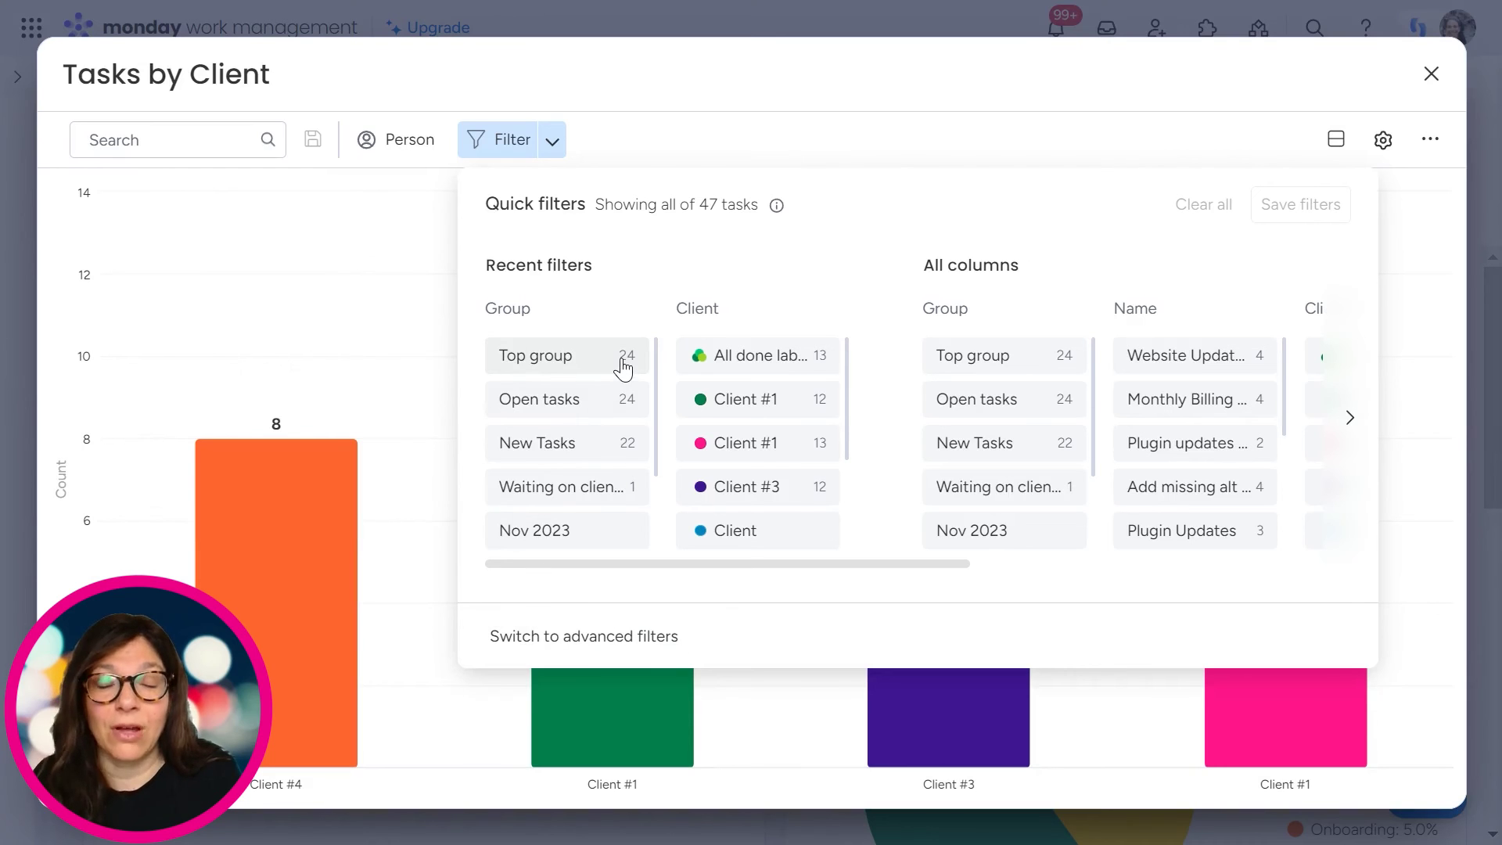
Filter the Tasks by Client widget to Client is green and pink Client #1, charting 12 and 13
left_click(615, 638)
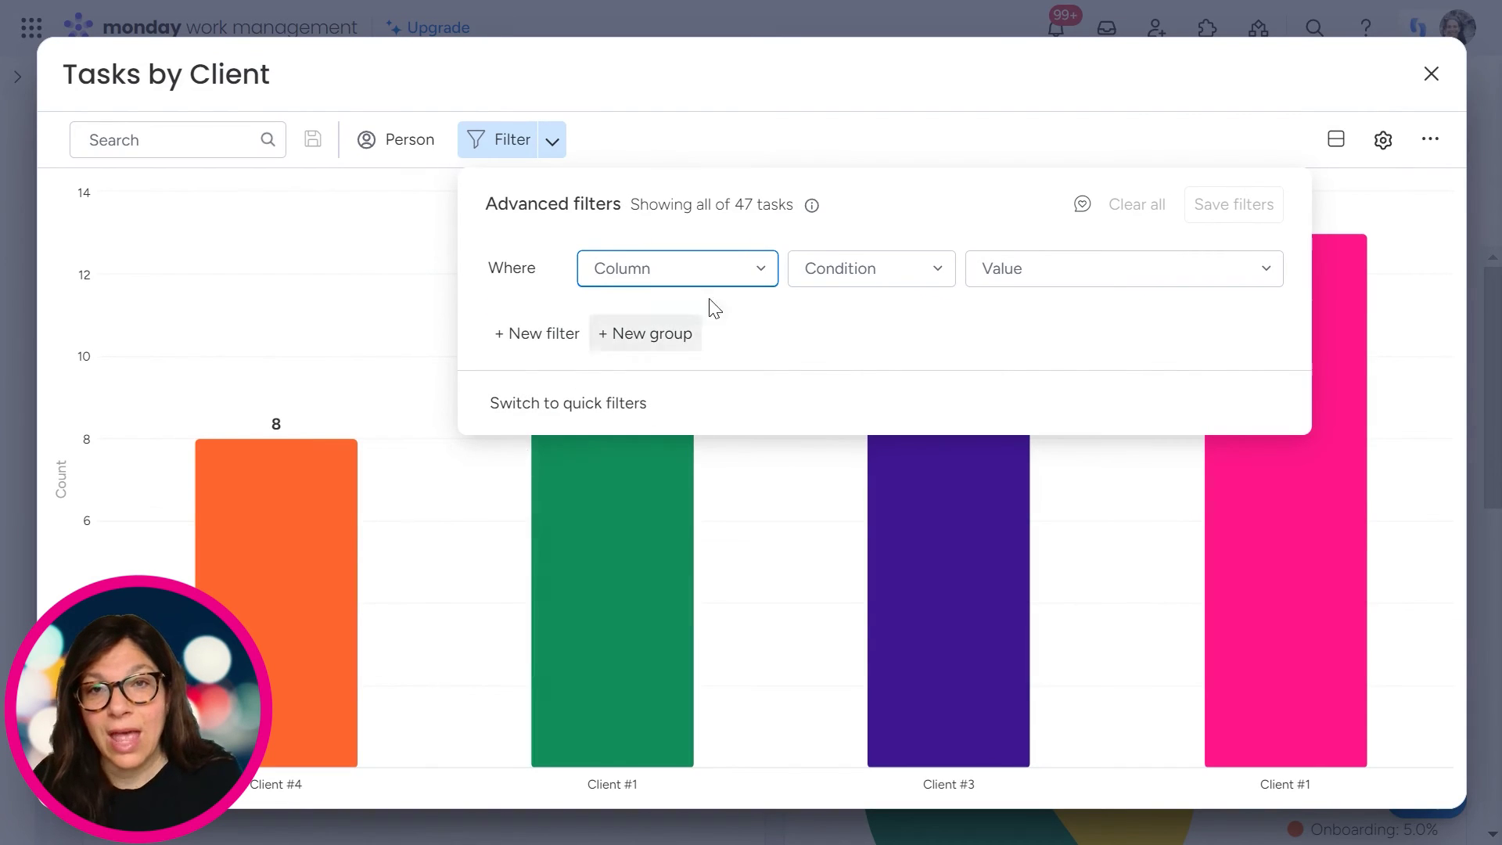
left_click(762, 269)
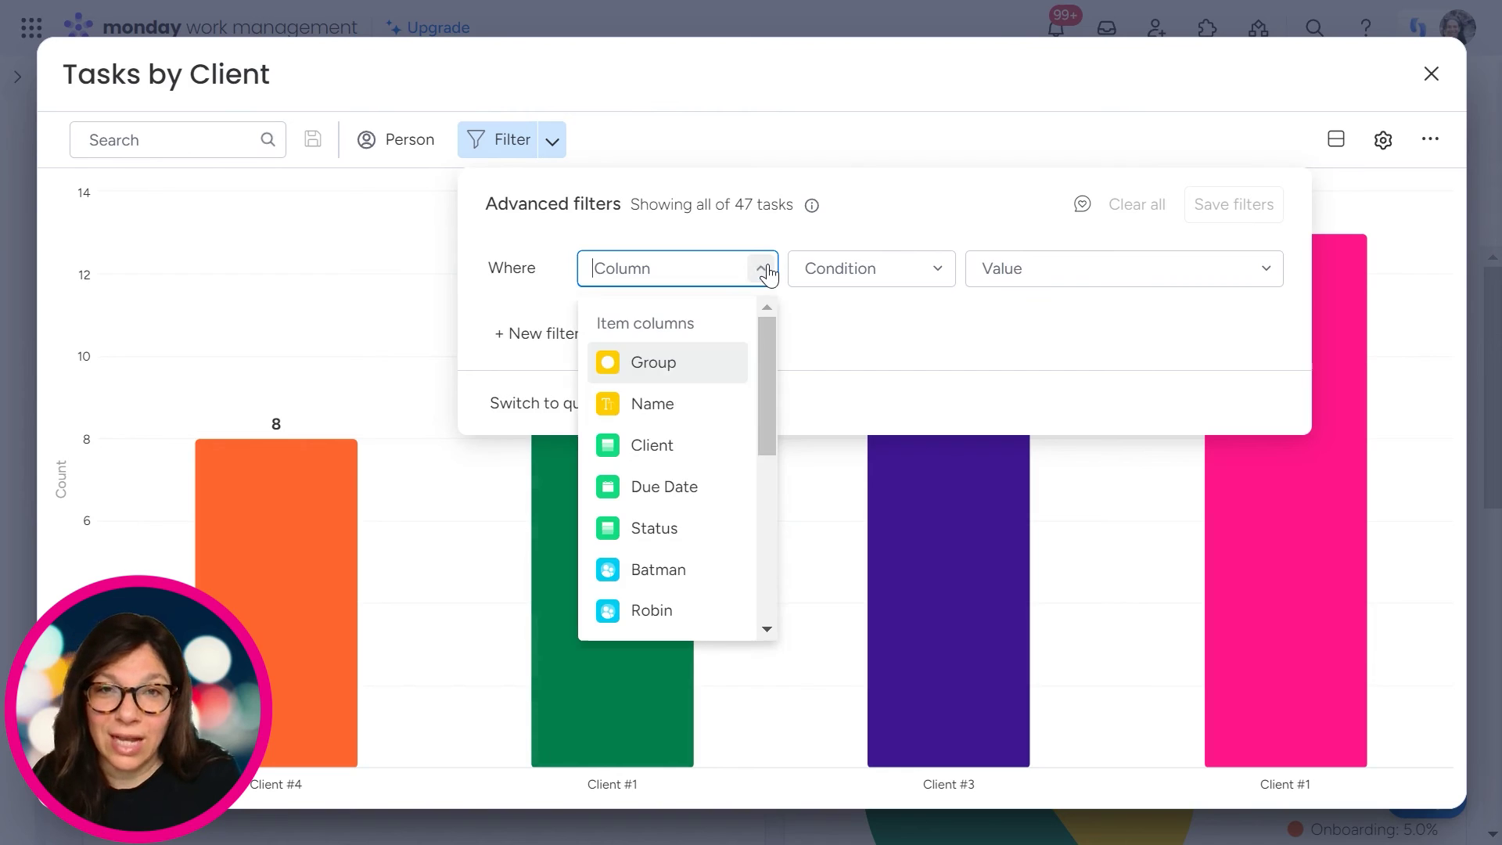
left_click(682, 445)
left_click(993, 276)
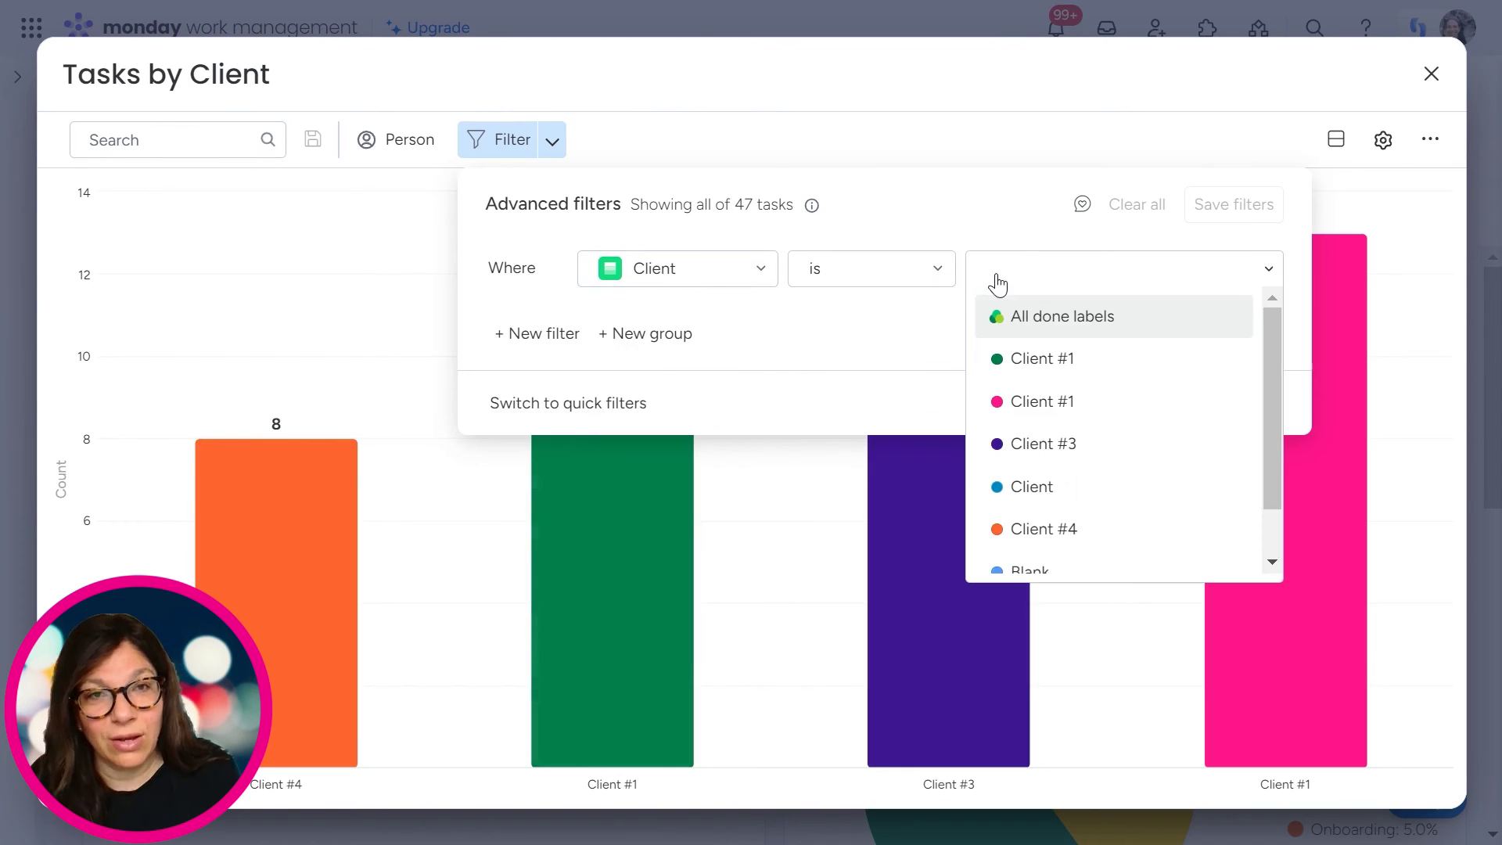
left_click(1032, 364)
left_click(1105, 283)
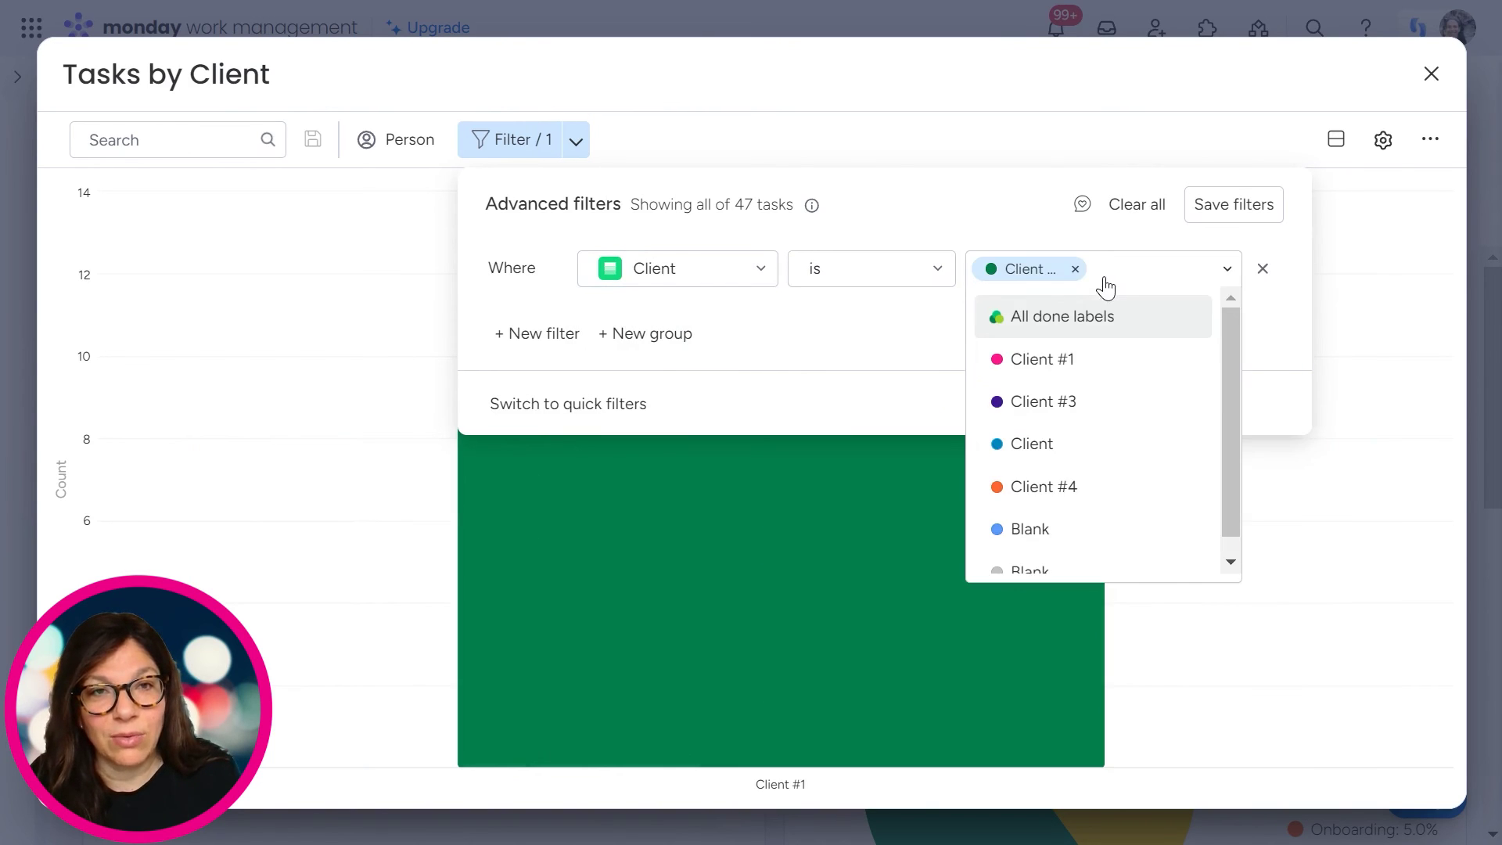
left_click(1063, 362)
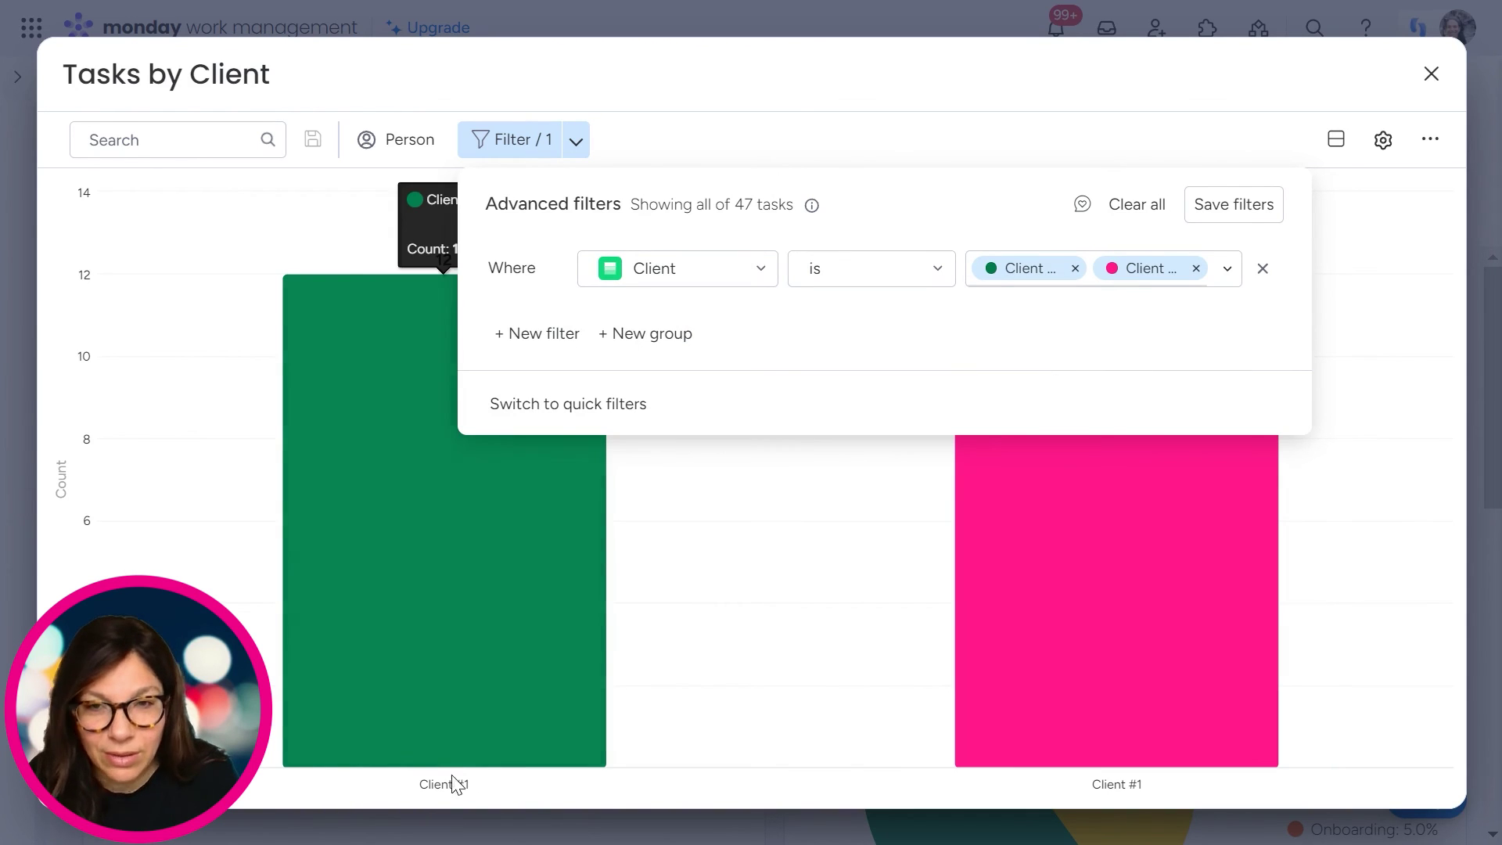
left_click(1363, 375)
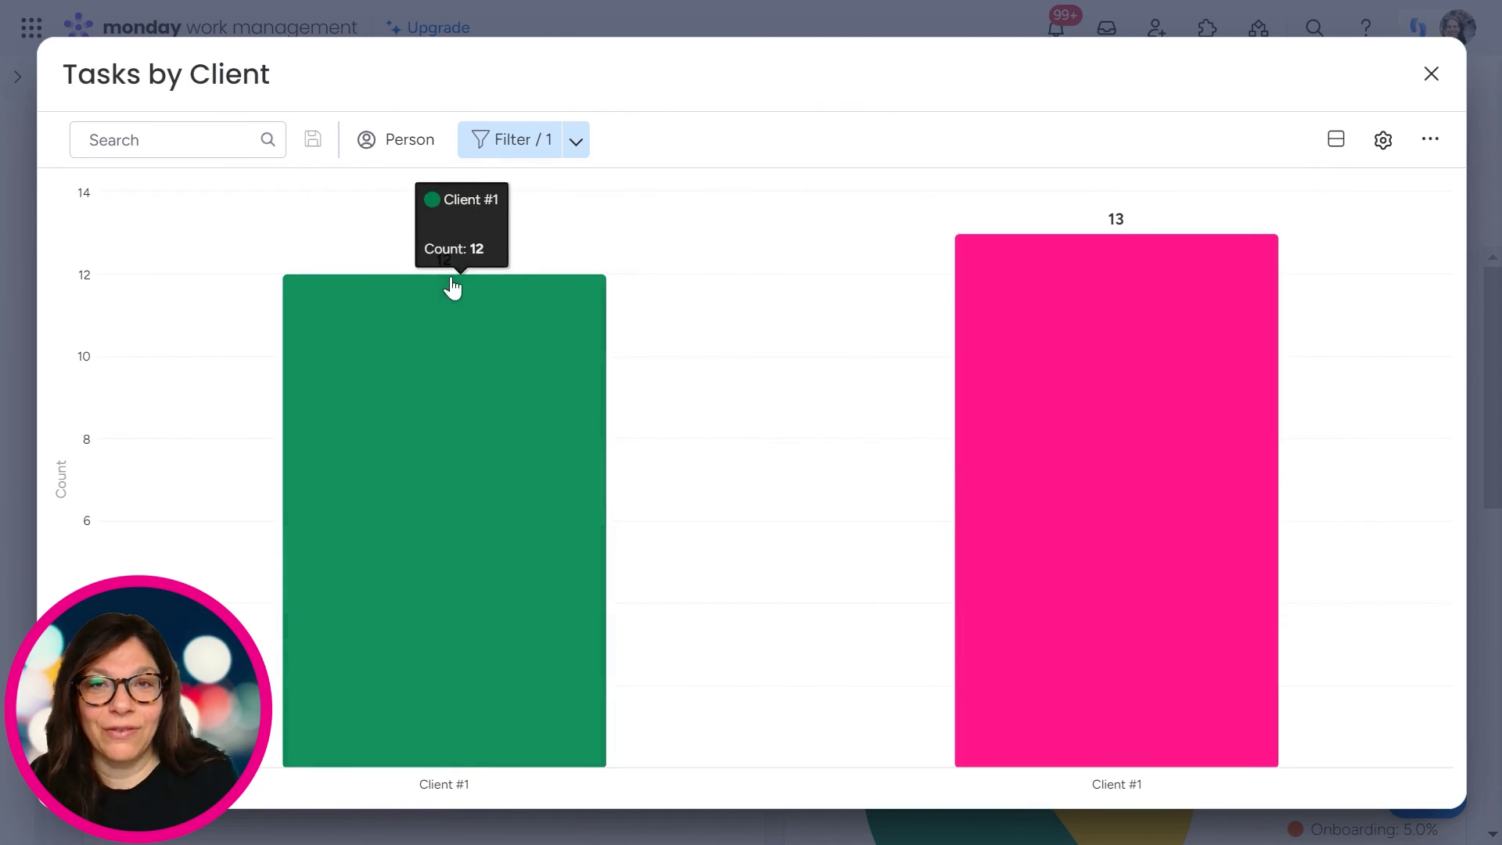
left_click(1432, 73)
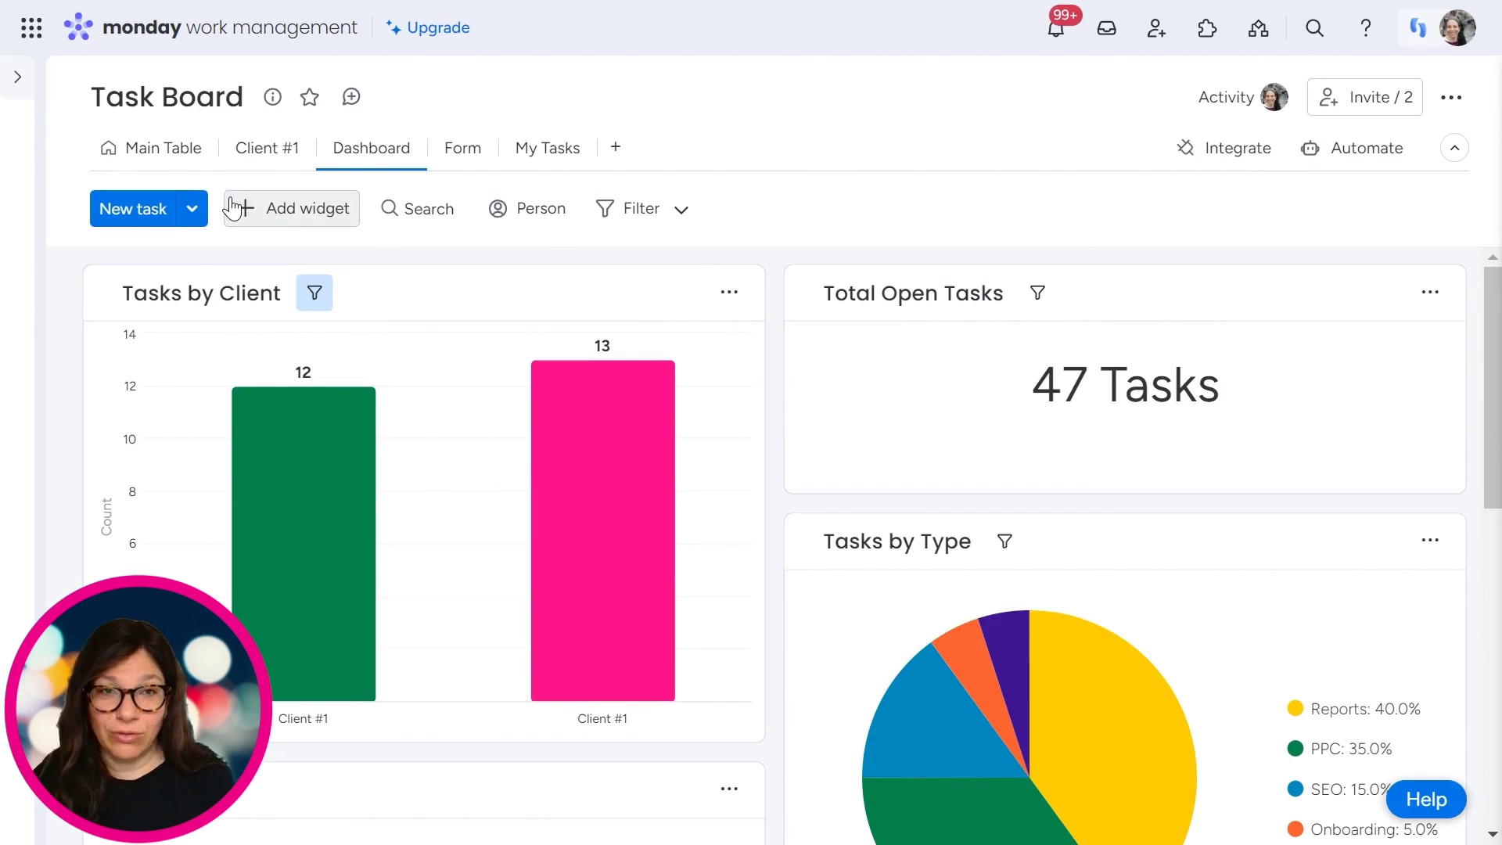